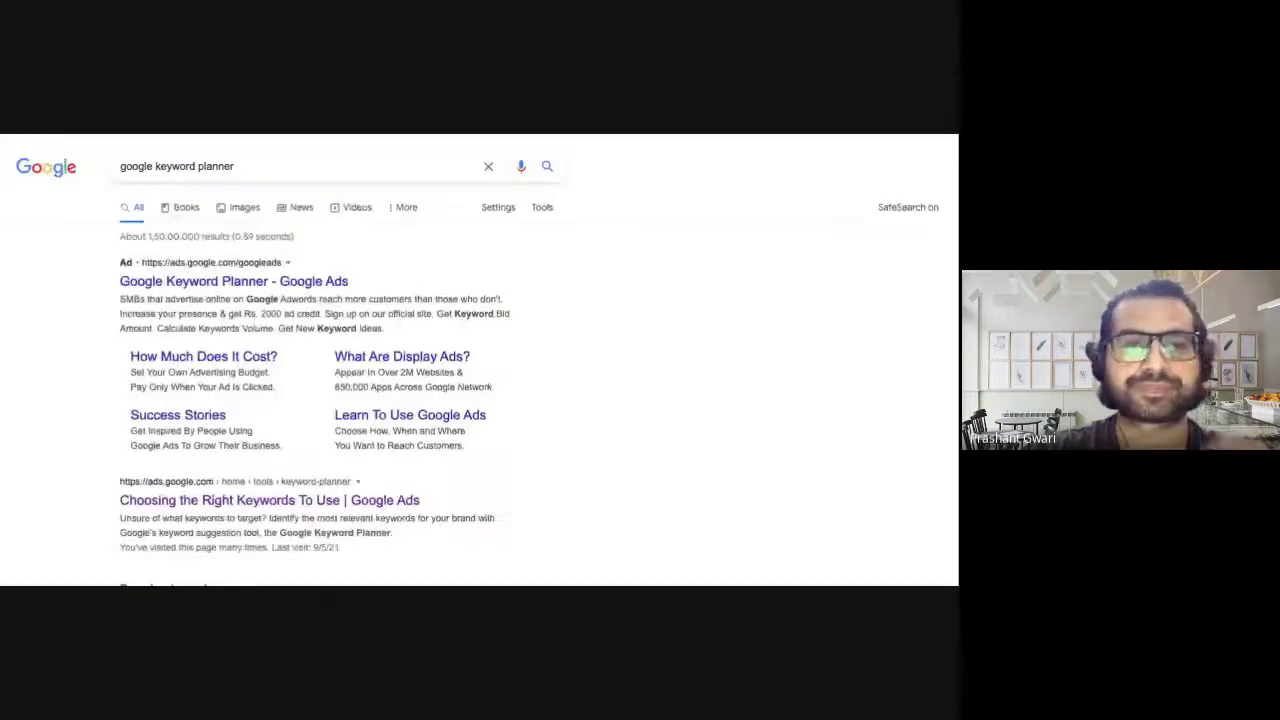
Open Keyword Planner from the Google Ads "Choosing the Right Keywords To Use" search result
scroll(247, 396, down, 2)
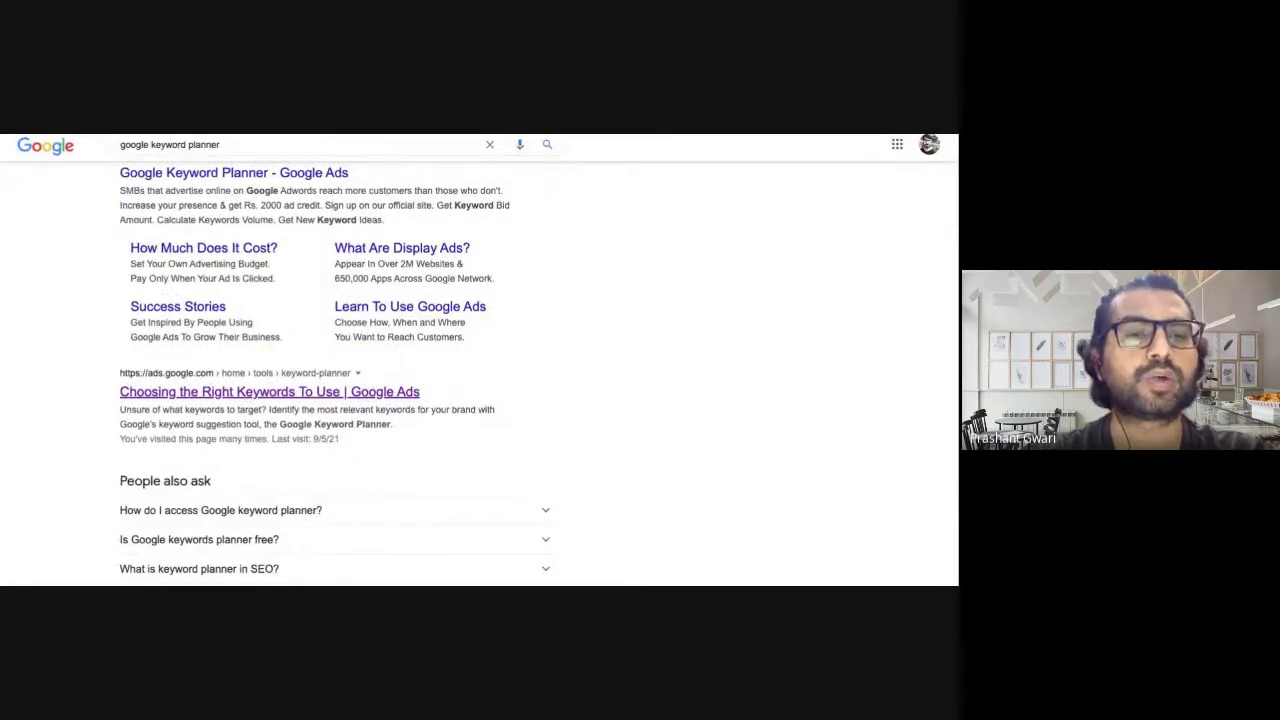
click(269, 392)
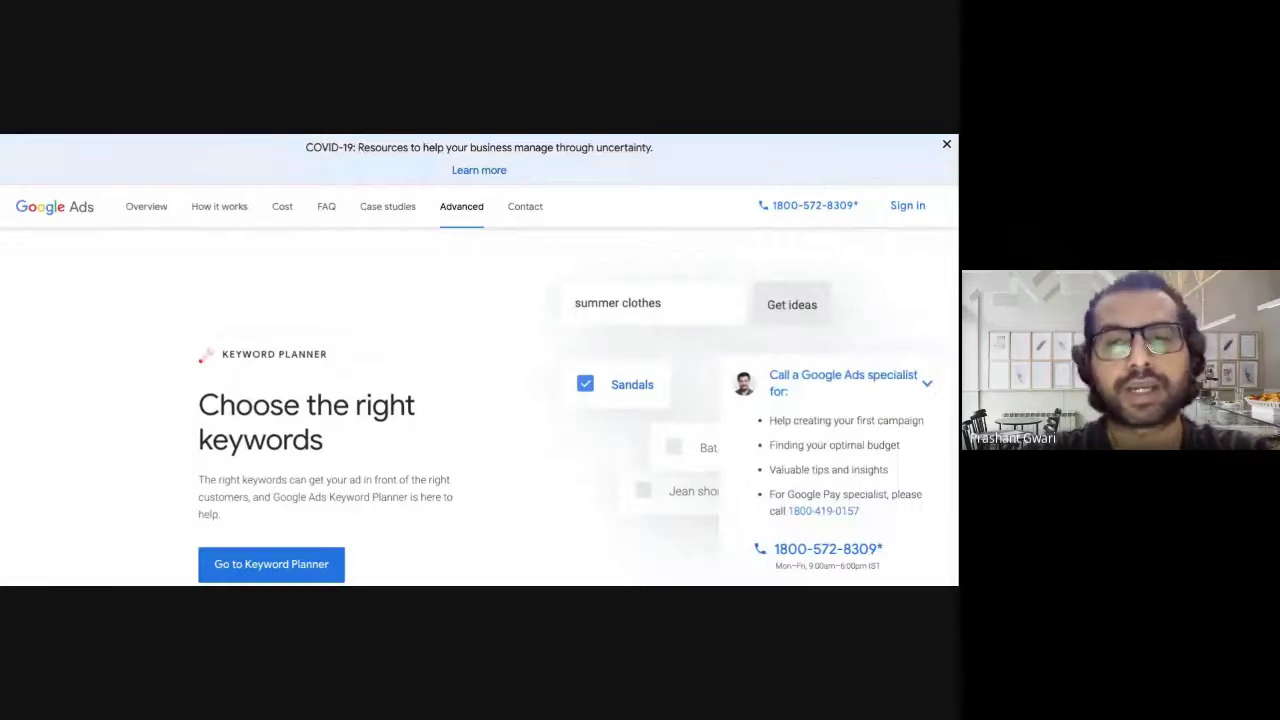
scroll(500, 403, down, 2)
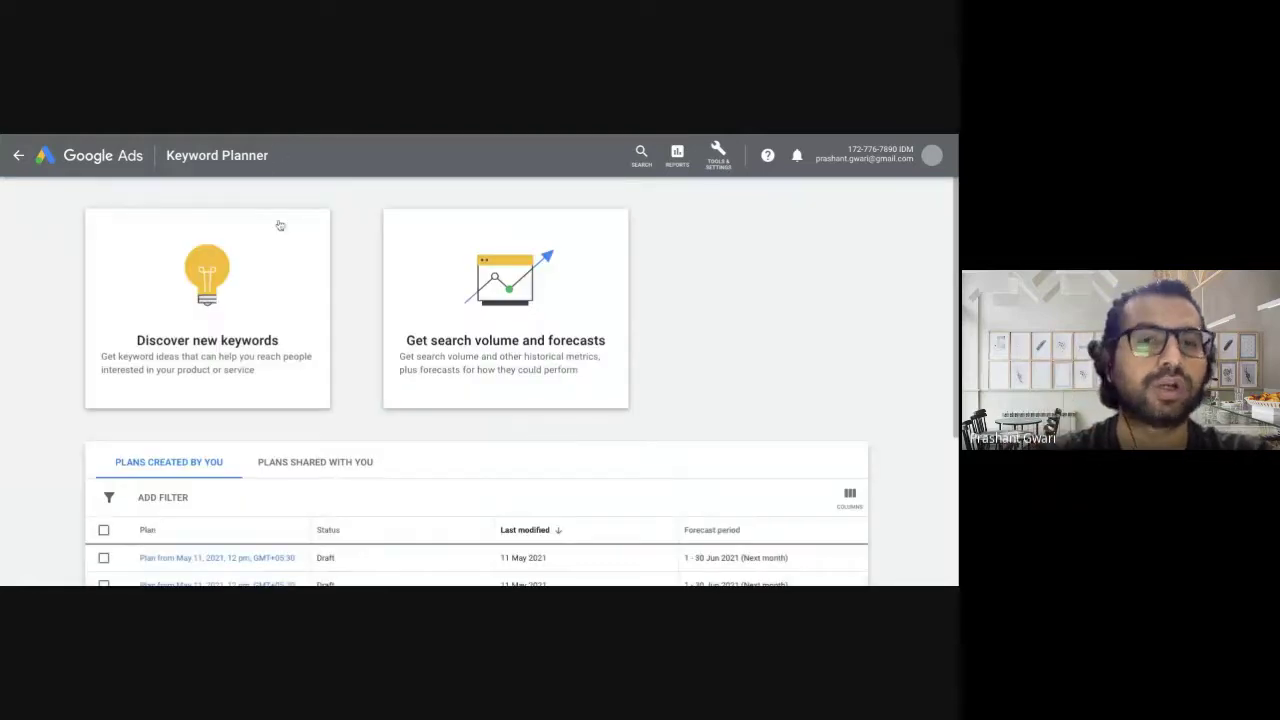
Start discovering new keywords in Keyword Planner
scroll(280, 225, down, 1)
scroll(280, 225, down, 1)
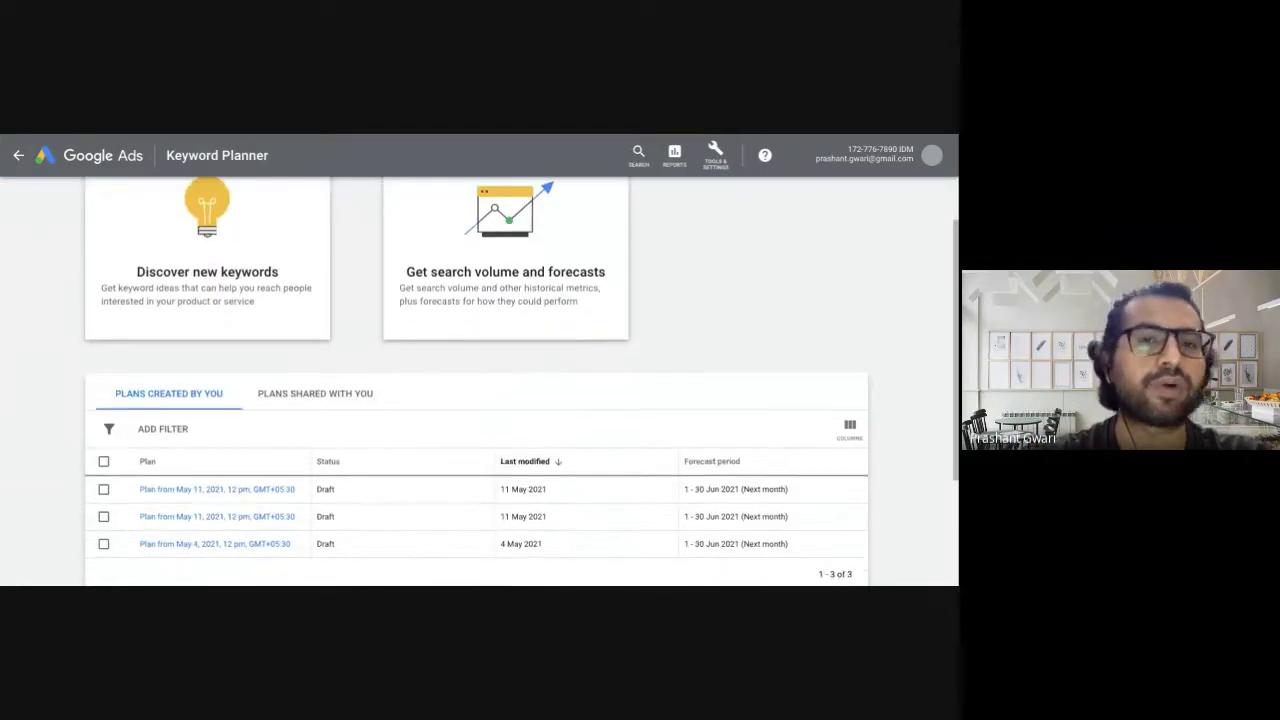
scroll(280, 225, up, 1)
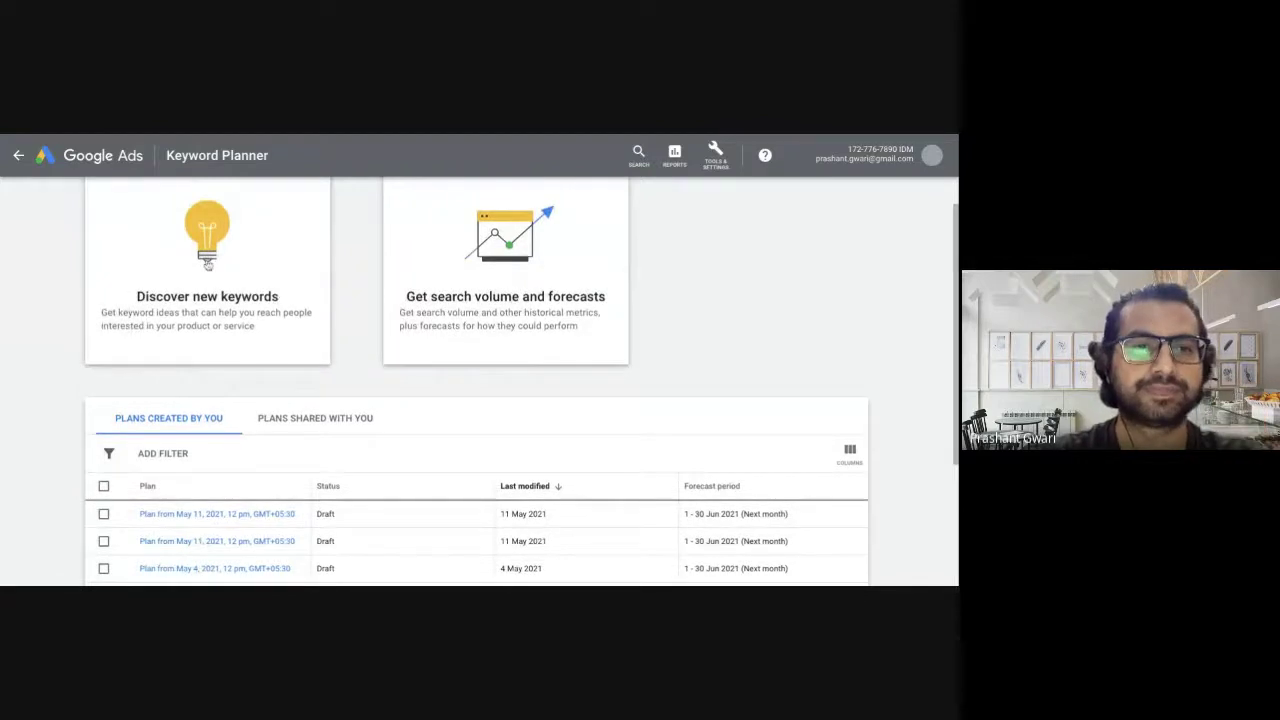
scroll(213, 265, up, 1)
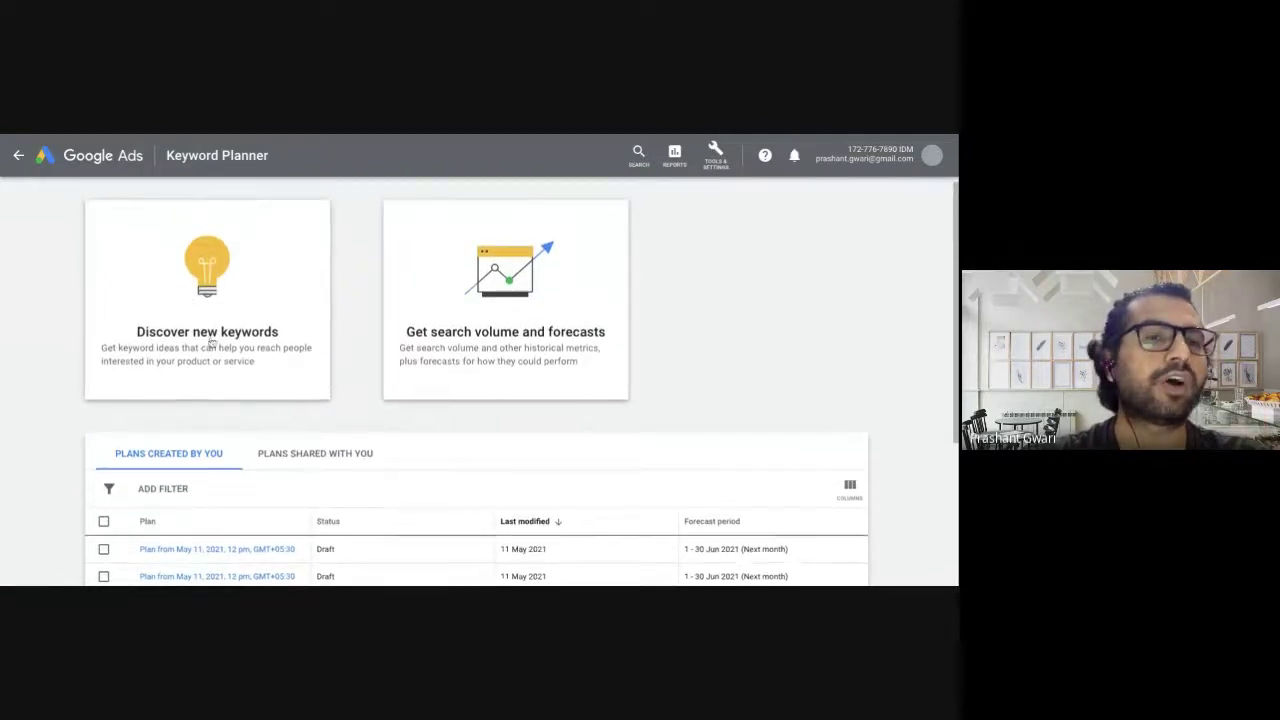
scroll(207, 290, up, 1)
click(205, 298)
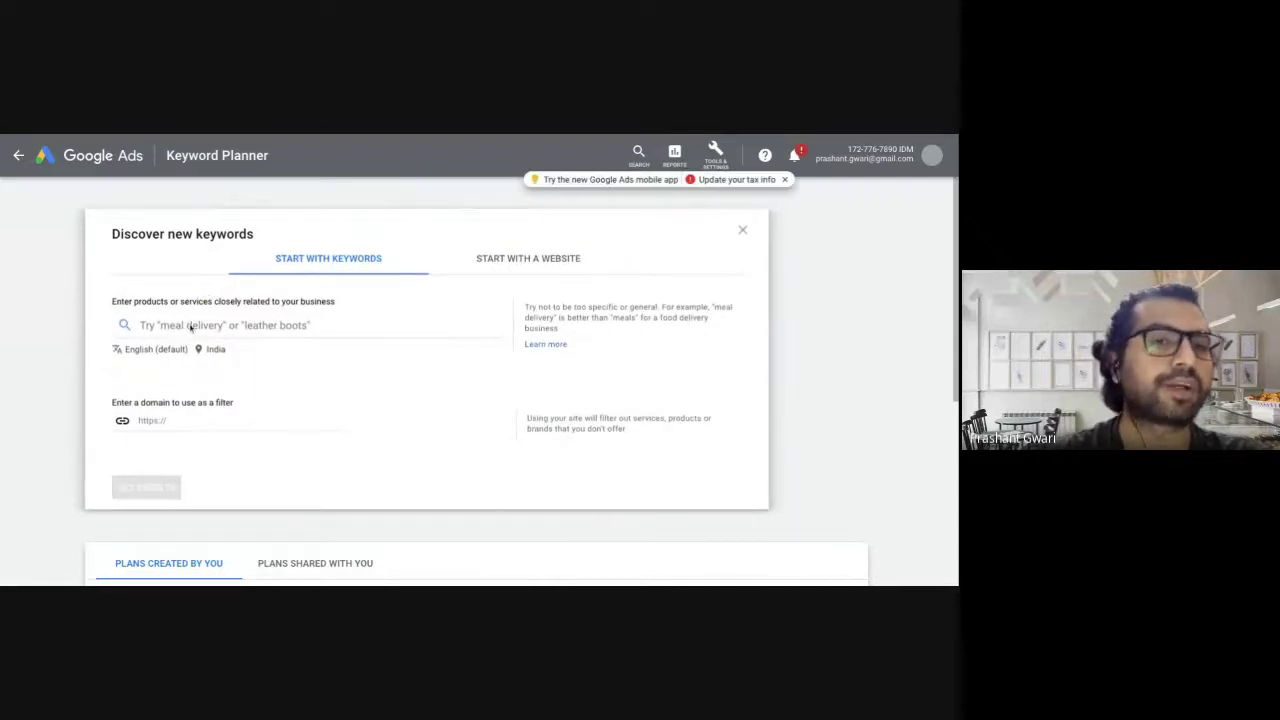
Get keyword ideas for "digital marketing", keeping English and India as the language and location
click(190, 325)
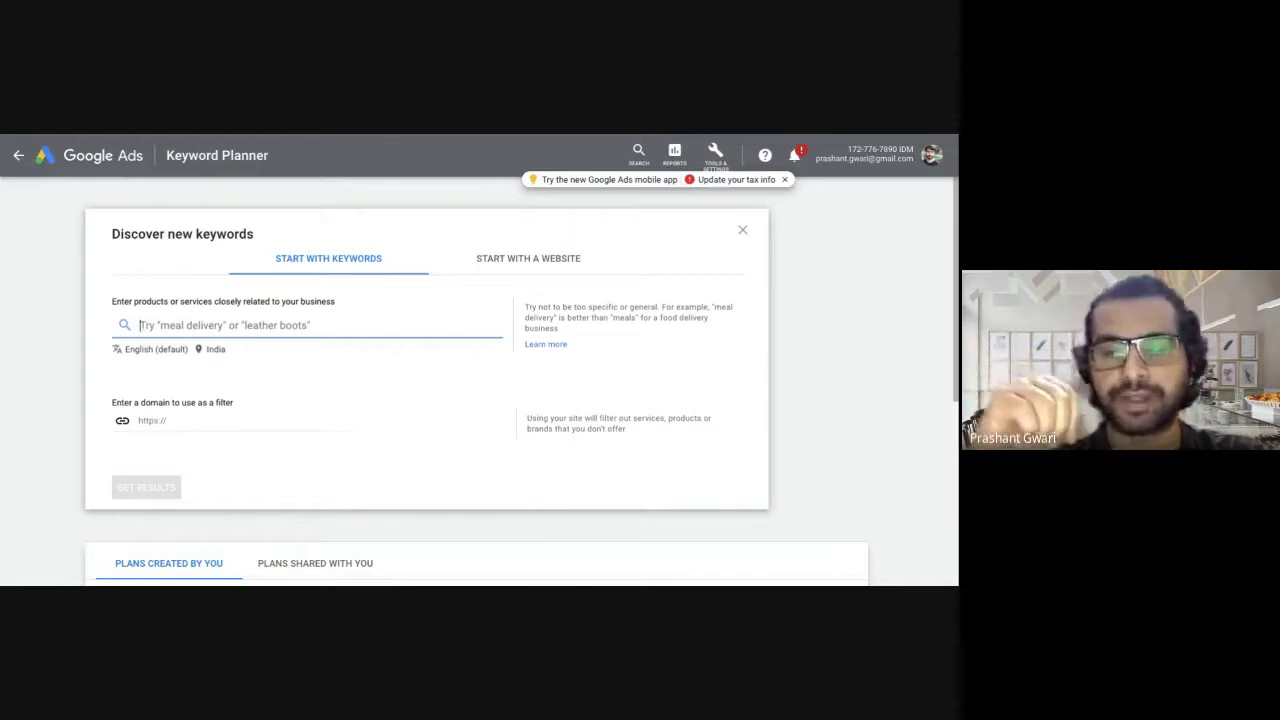
text(digi)
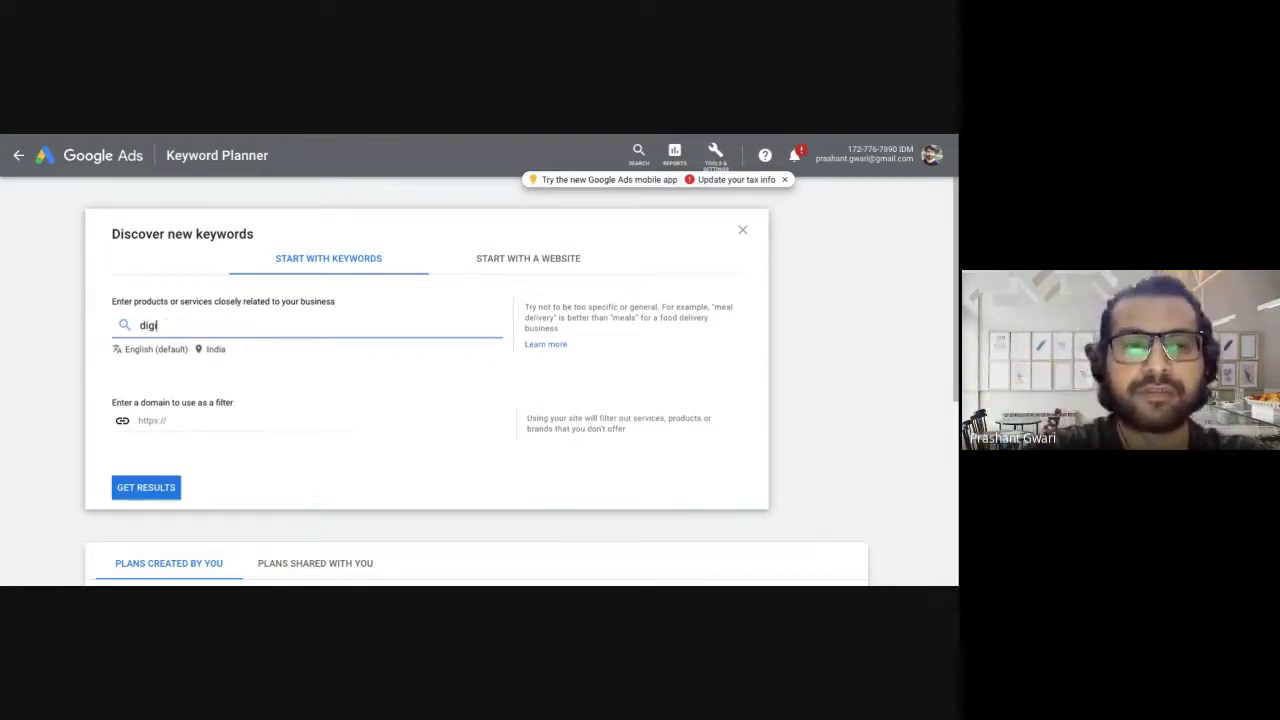
text(tal market)
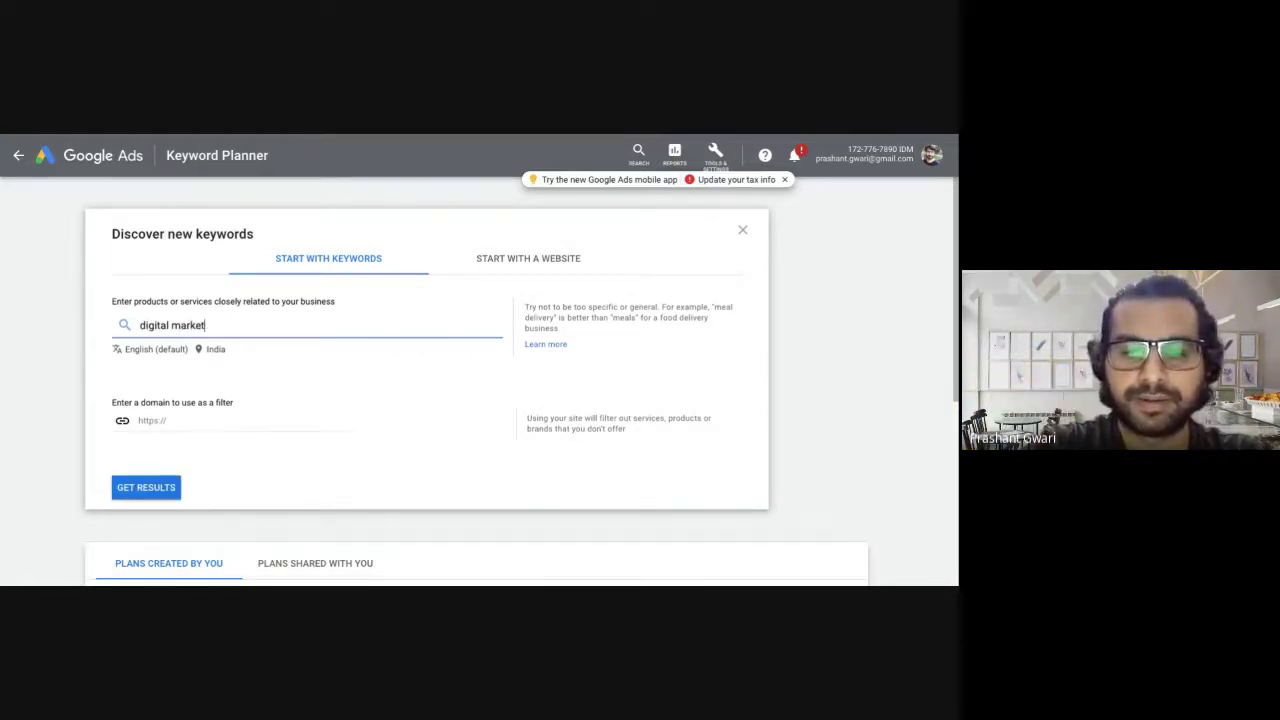
text(ing)
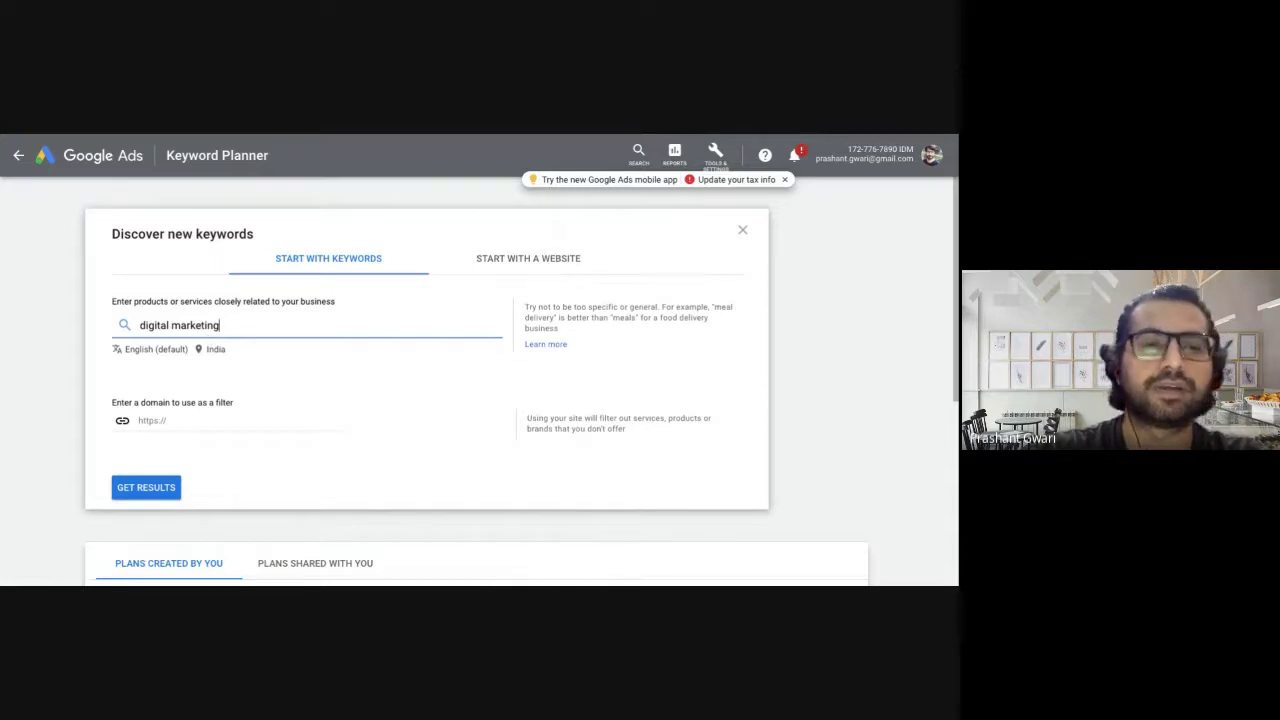
click(146, 488)
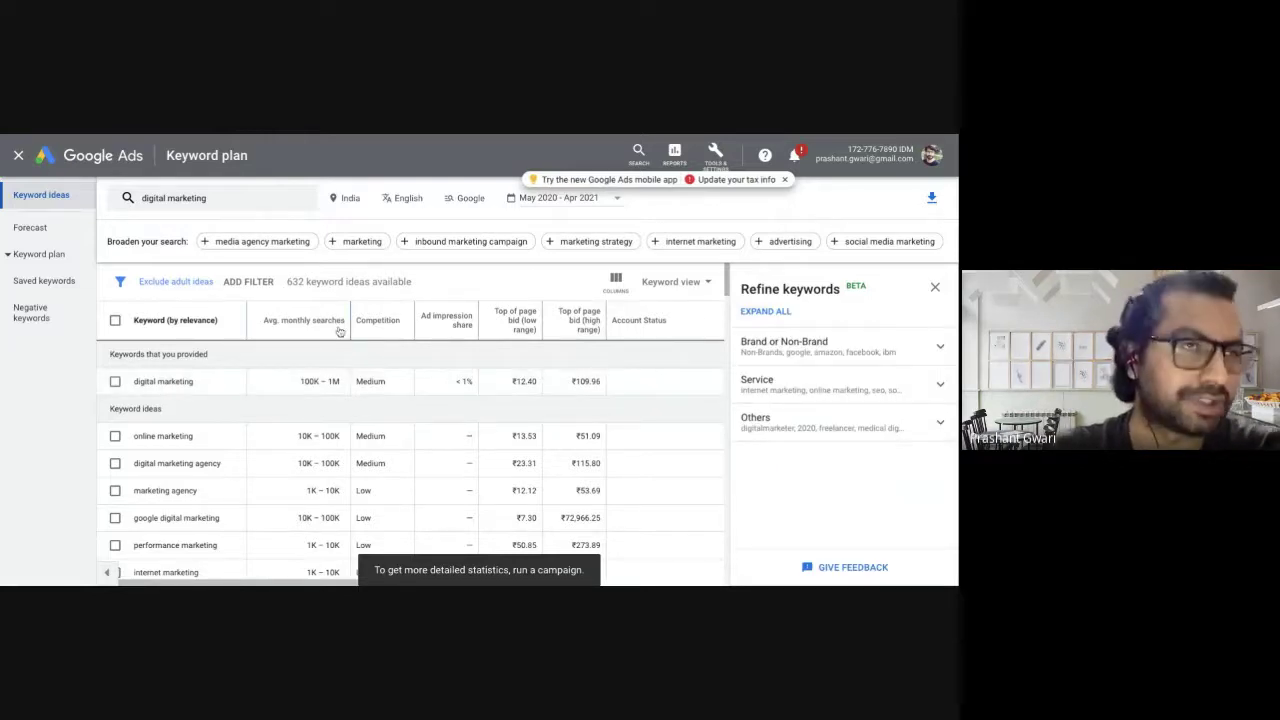
Examine the monthly searches, competition, top-of-page bid ranges and indexed competition value for "digital marketing"
click(327, 335)
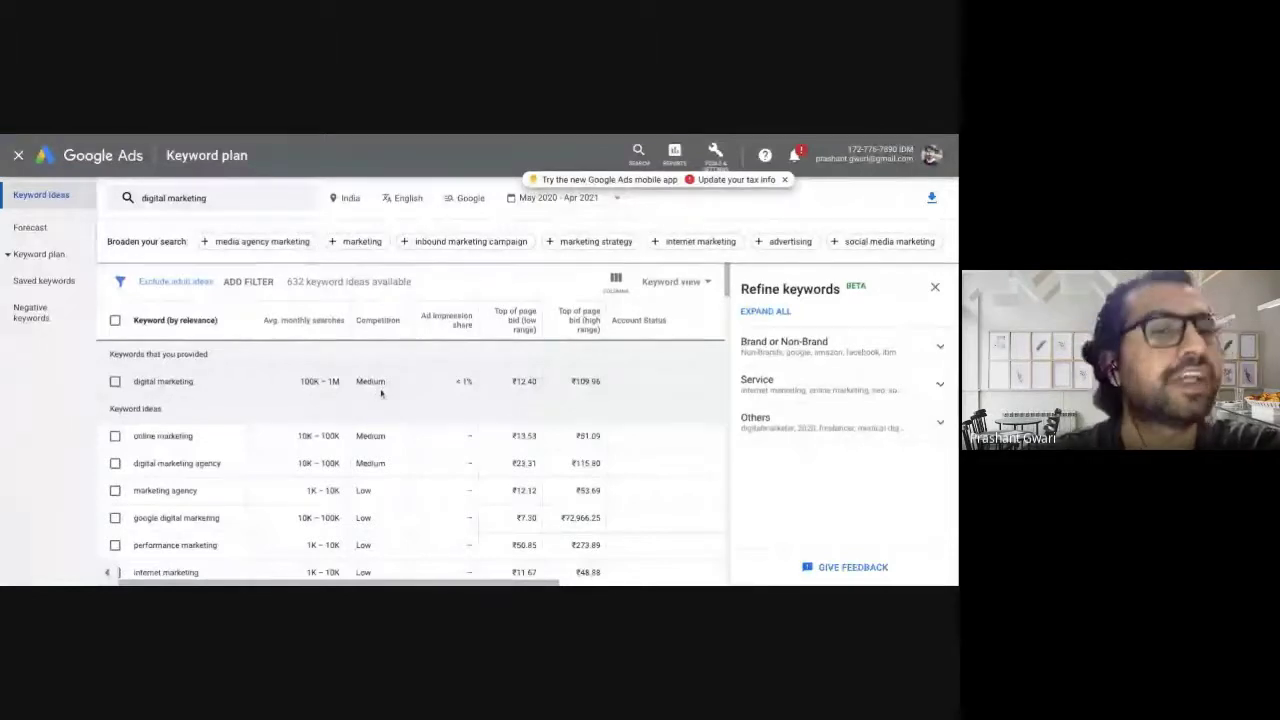
scroll(444, 393, right, 3)
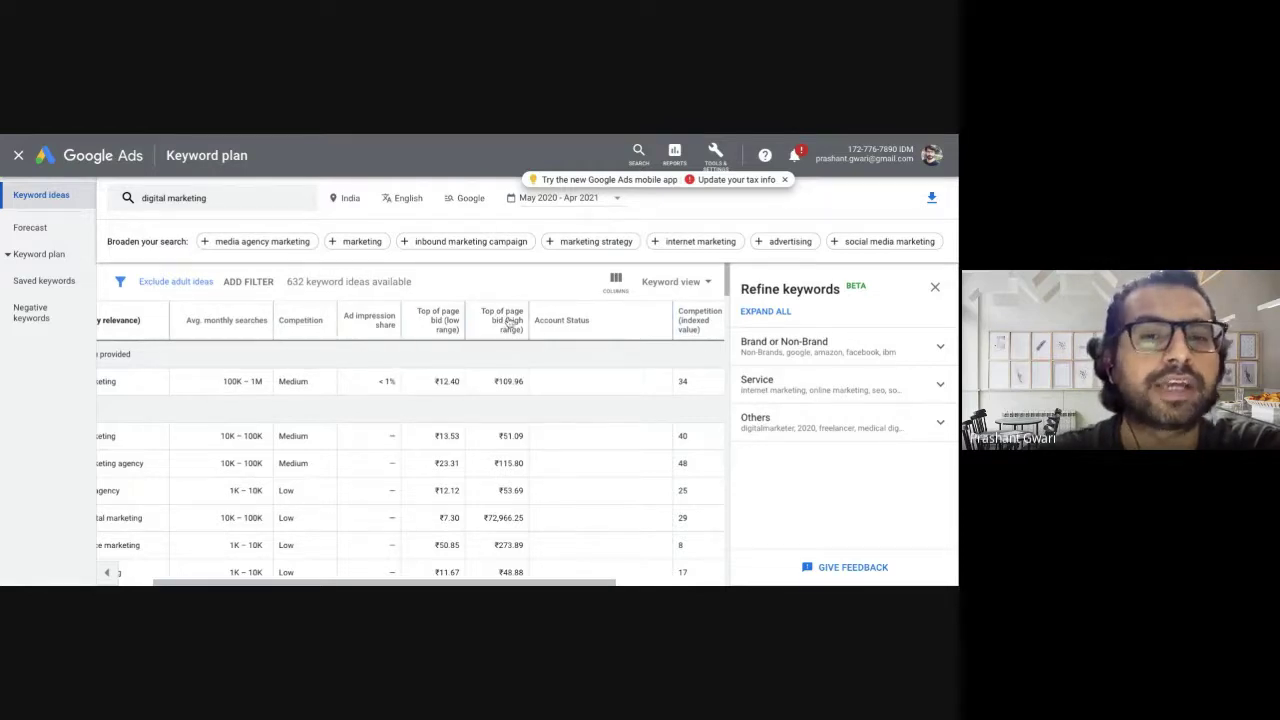
mouse_move(510, 322)
mouse_move(427, 326)
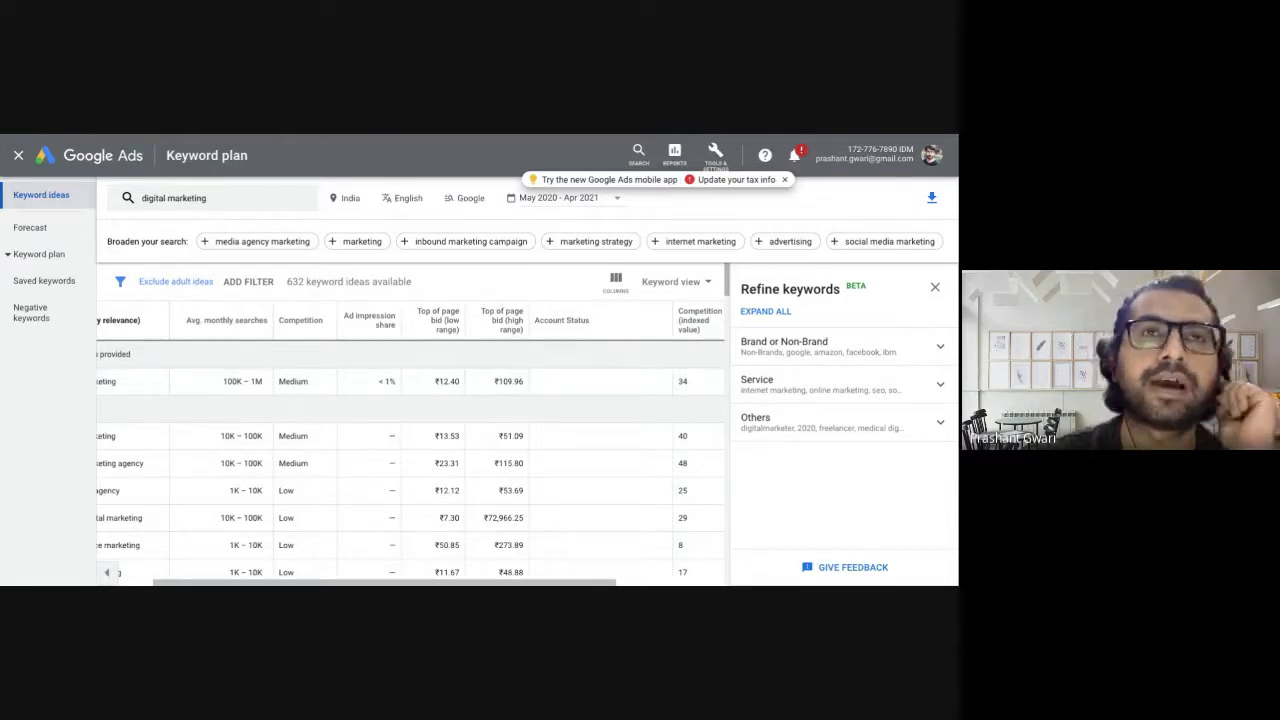
scroll(395, 425, right, 1)
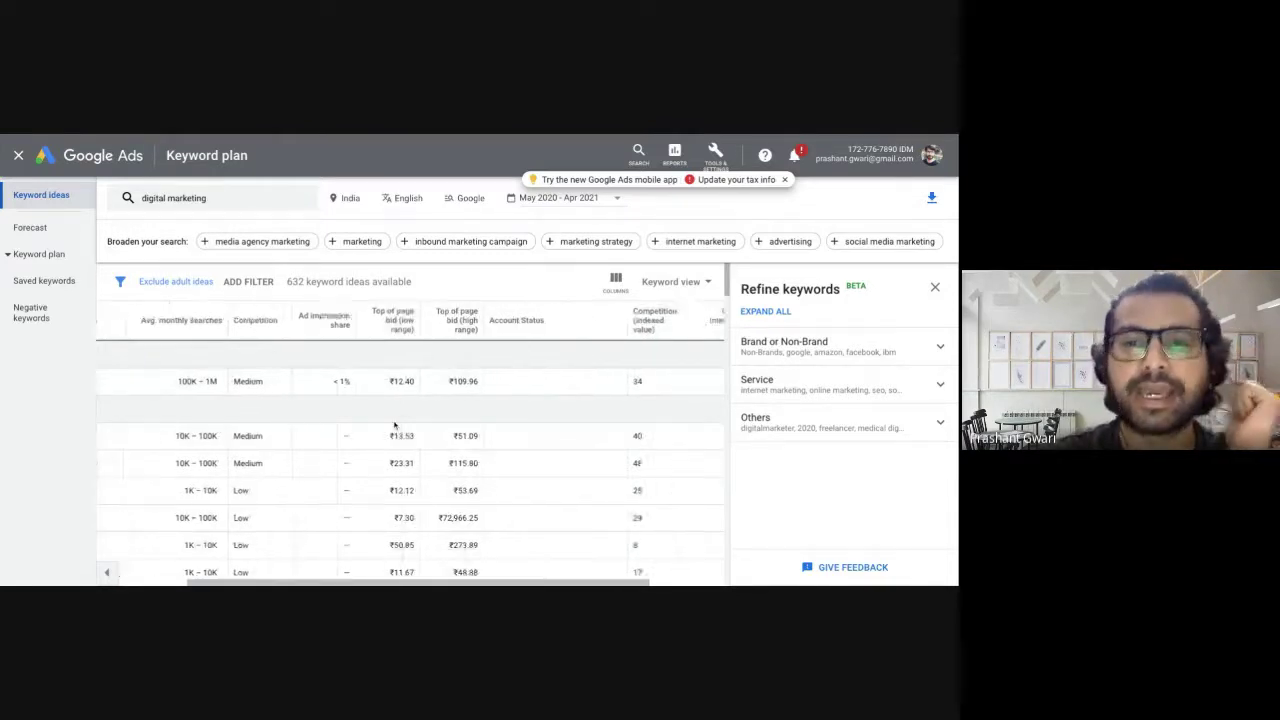
scroll(395, 425, right, 1)
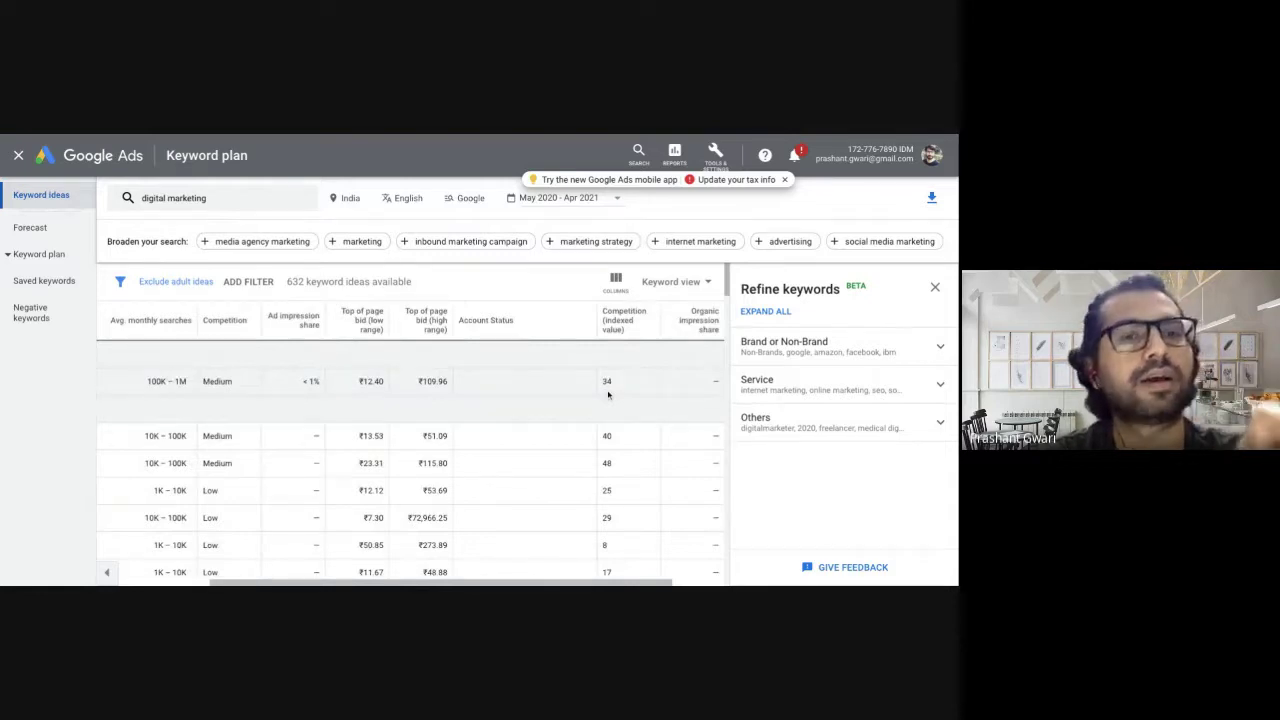
scroll(410, 460, right, 2)
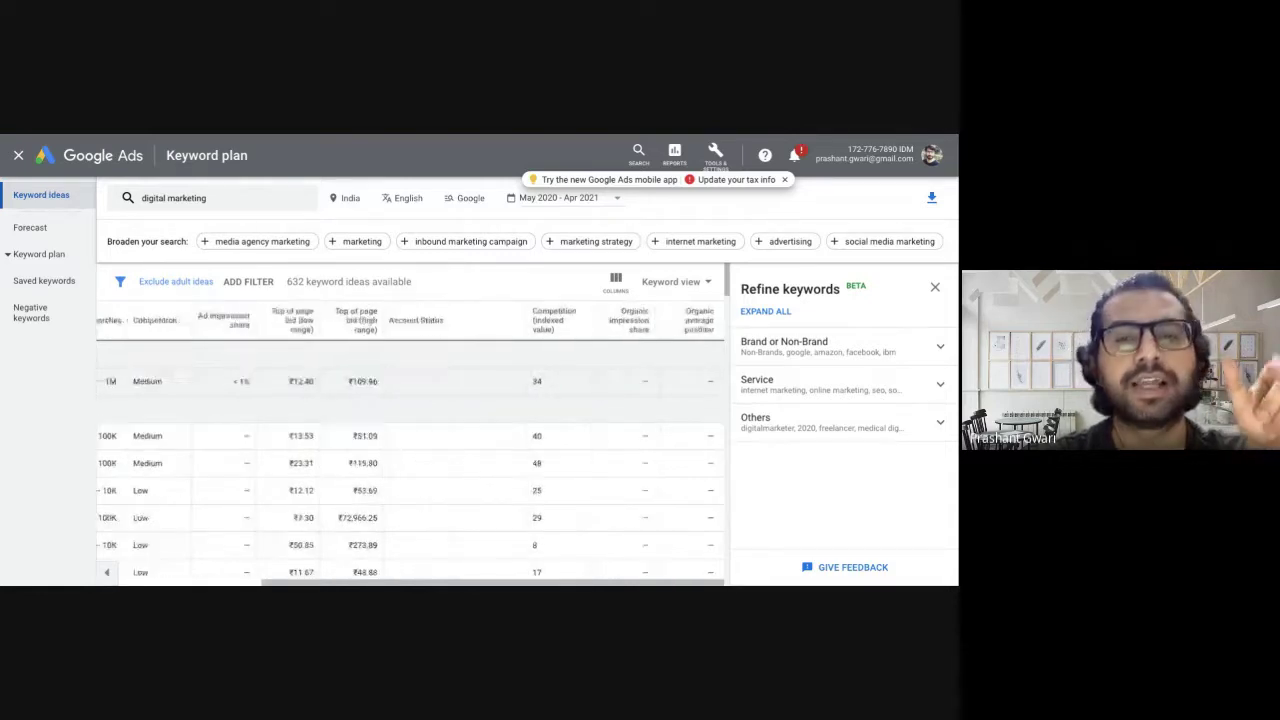
scroll(410, 460, left, 1)
scroll(410, 460, left, 5)
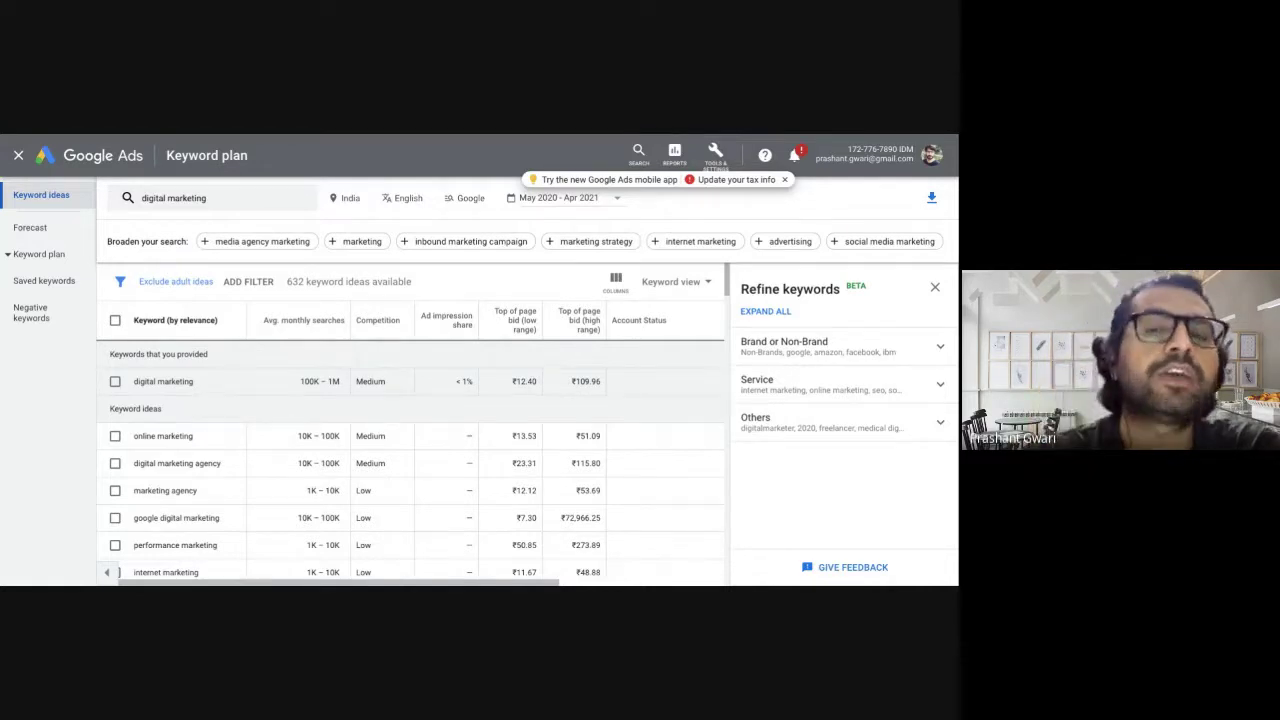
Review the related keyword ideas for "digital marketing" and compare their search volumes, competition levels and indexed values
scroll(177, 400, down, 1)
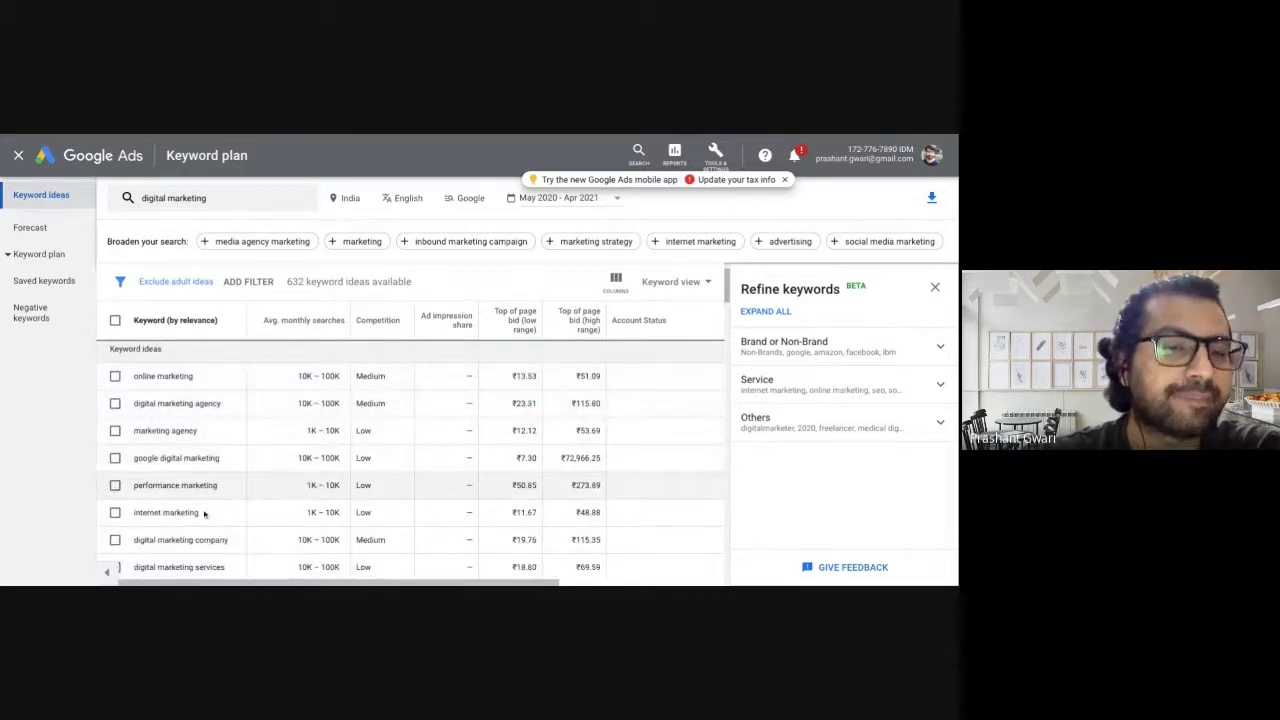
scroll(204, 513, down, 1)
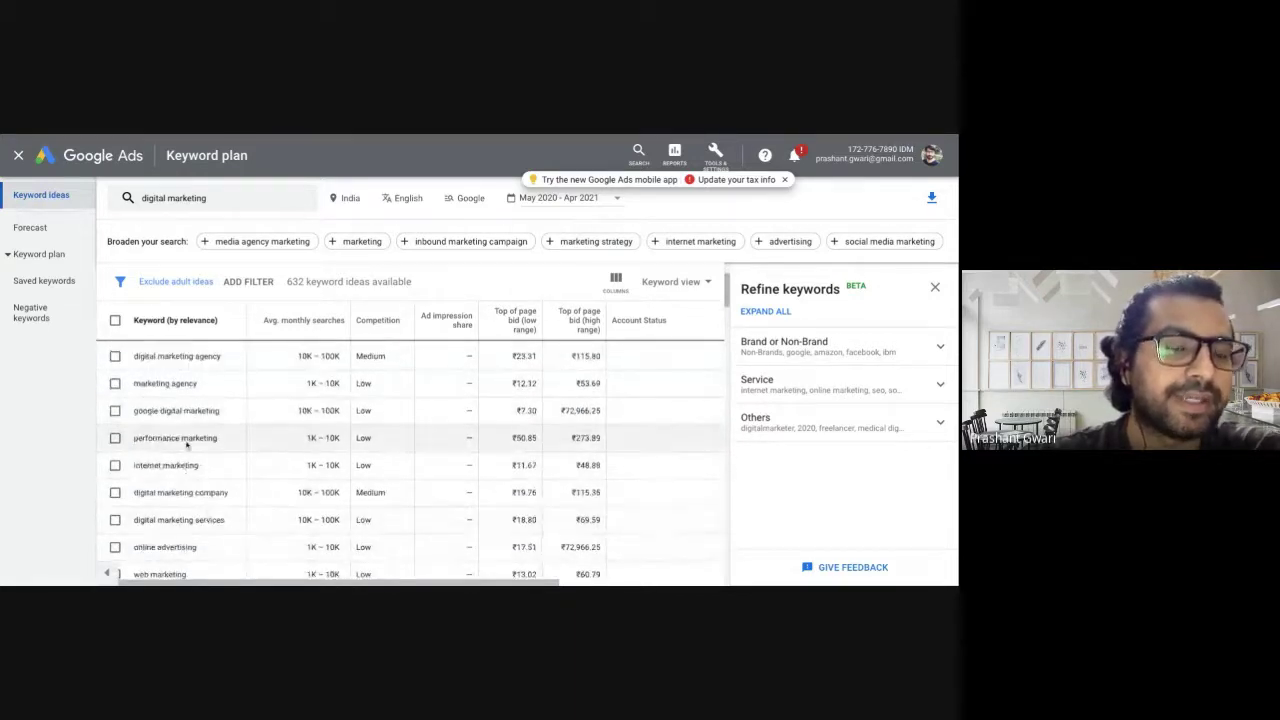
scroll(186, 447, up, 3)
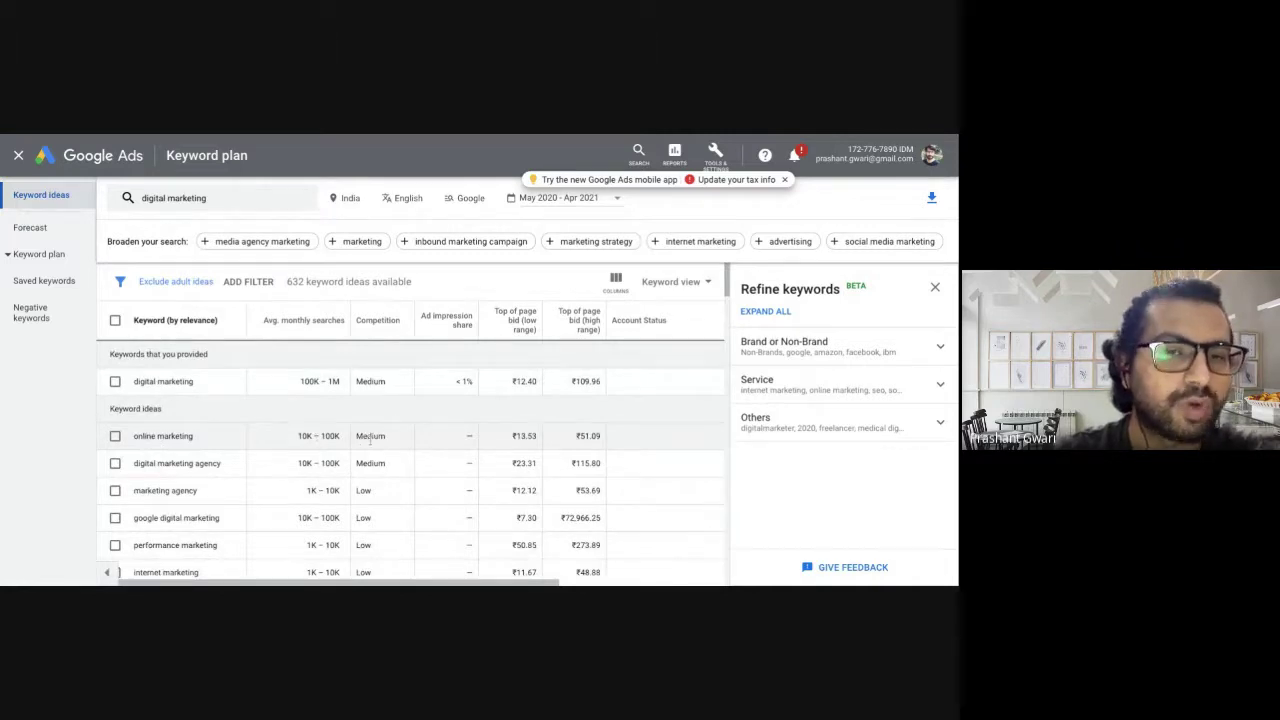
scroll(599, 384, right, 1)
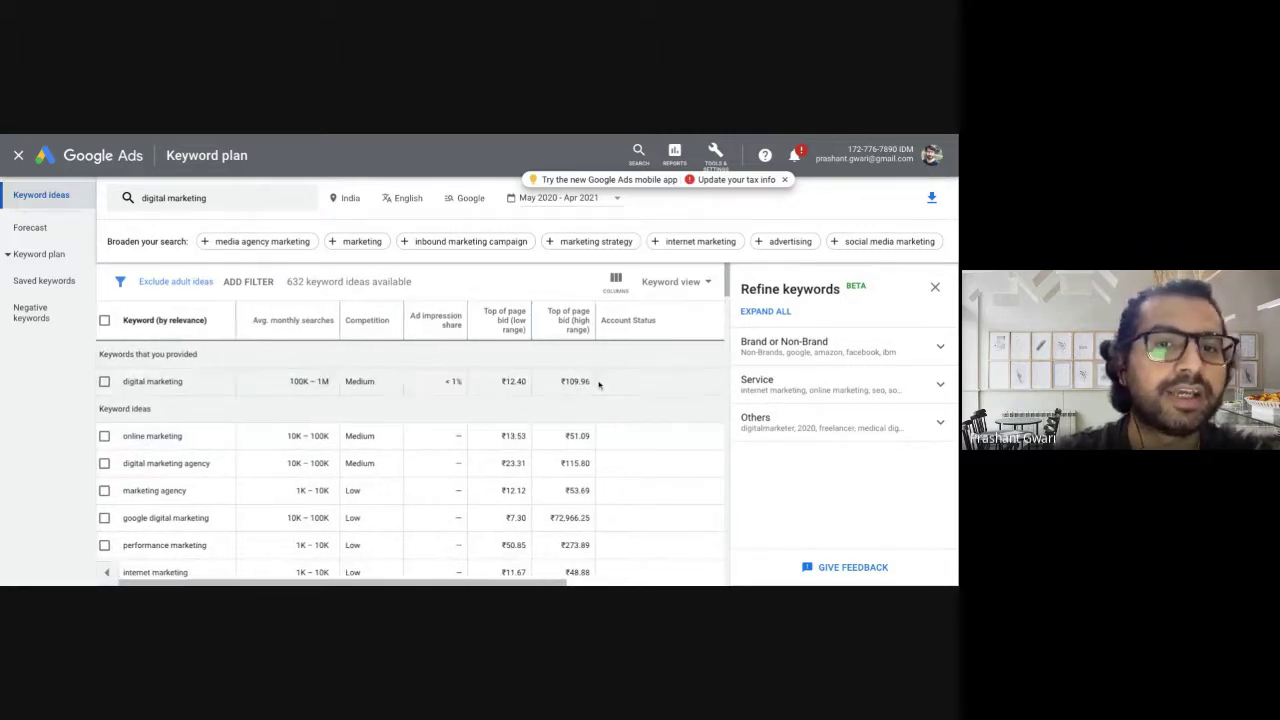
scroll(599, 384, right, 5)
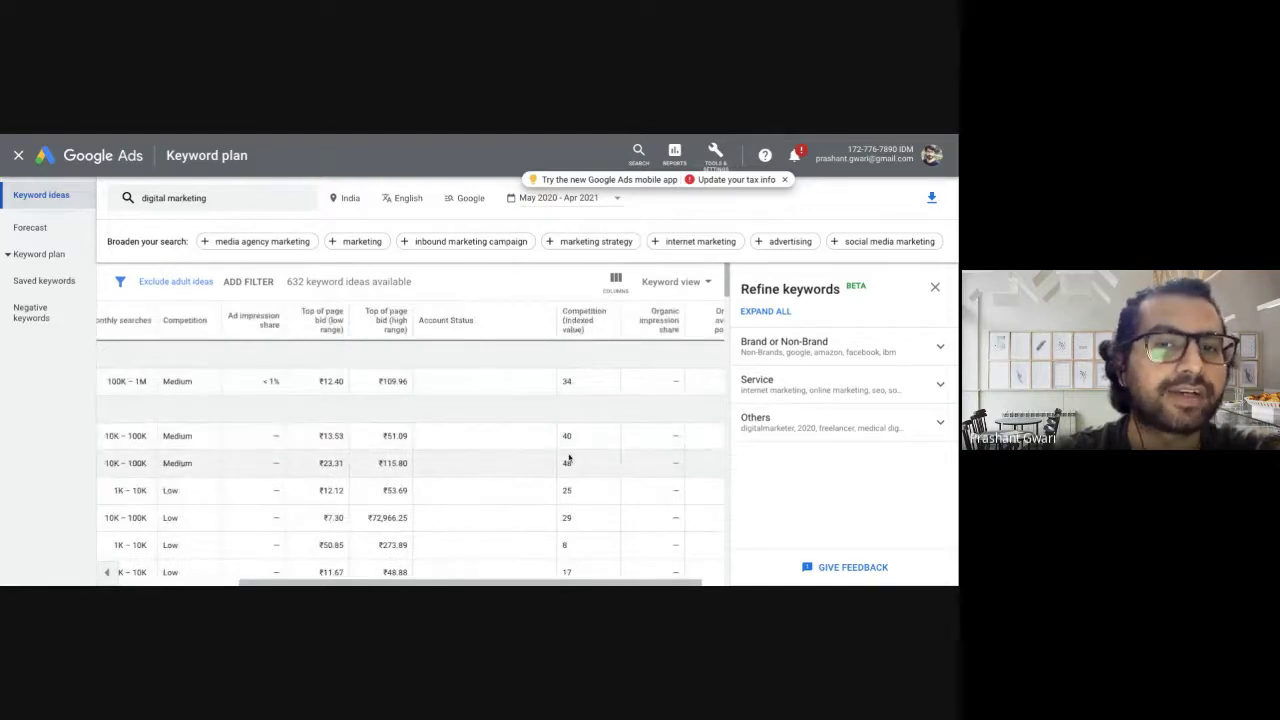
scroll(569, 458, left, 6)
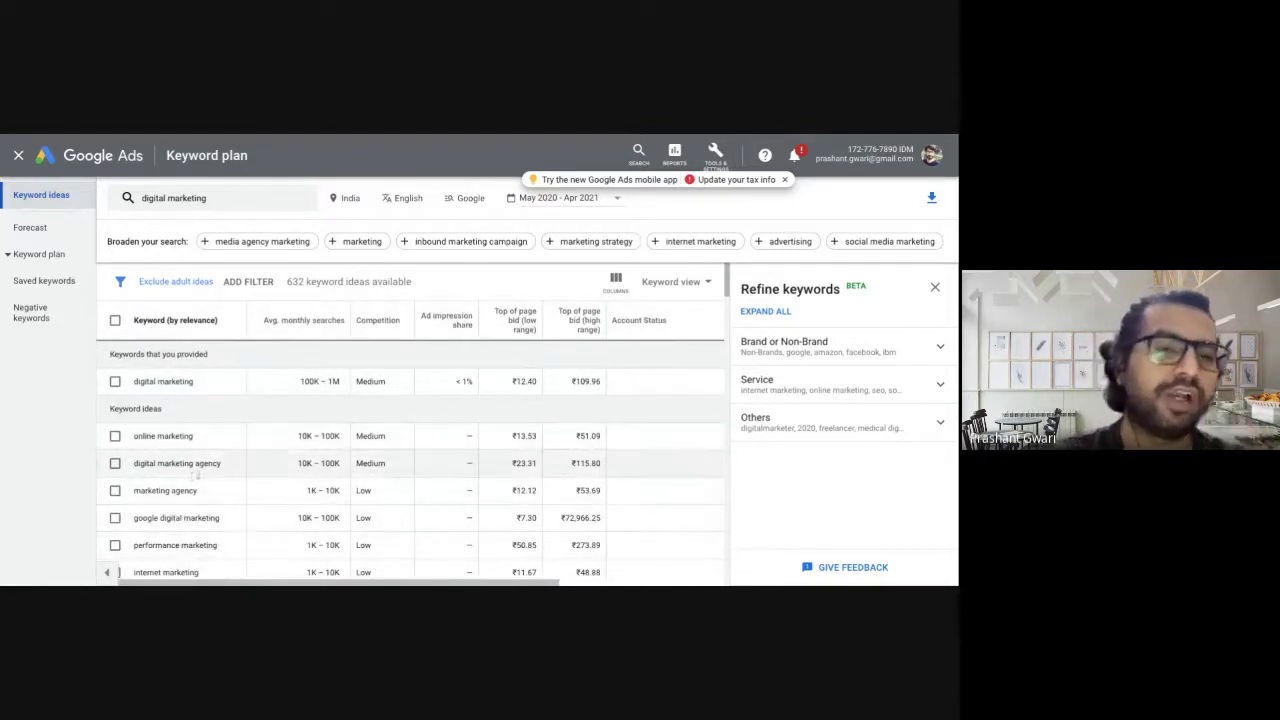
scroll(201, 510, down, 1)
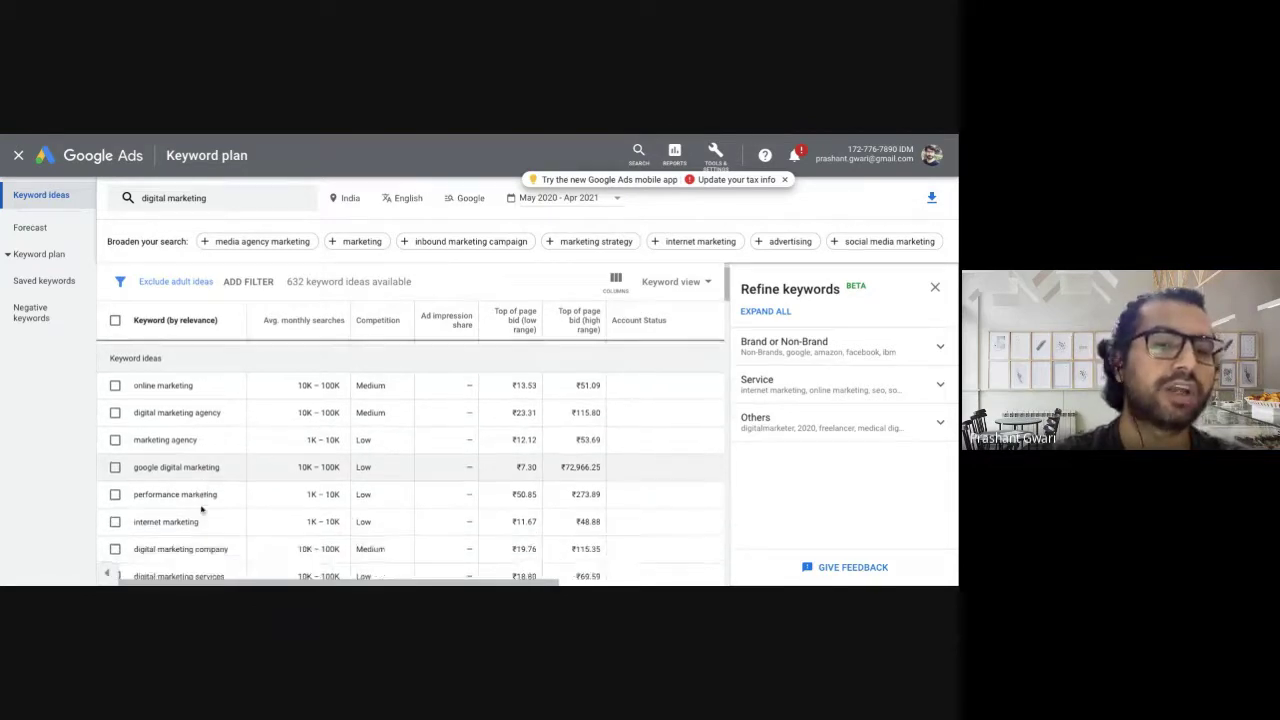
scroll(201, 510, up, 1)
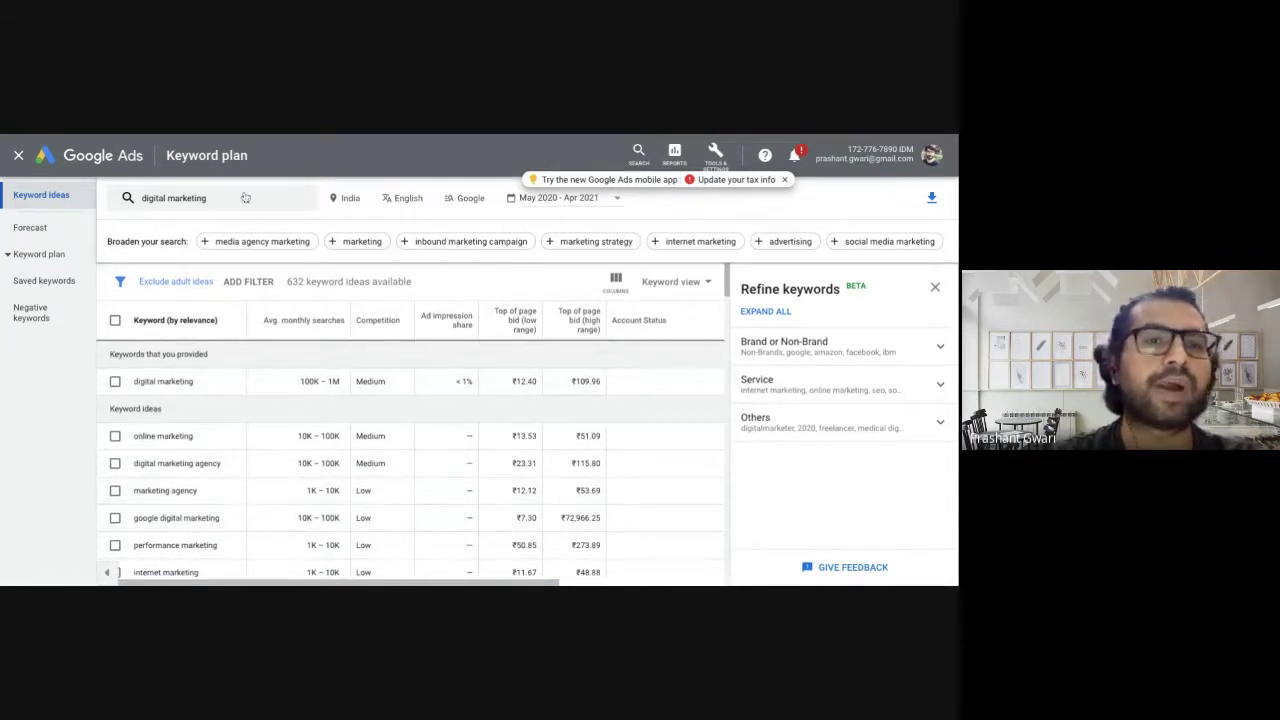
Replace the "digital marketing" seed keyword with "digital marketing courses" and get its keyword ideas
click(245, 198)
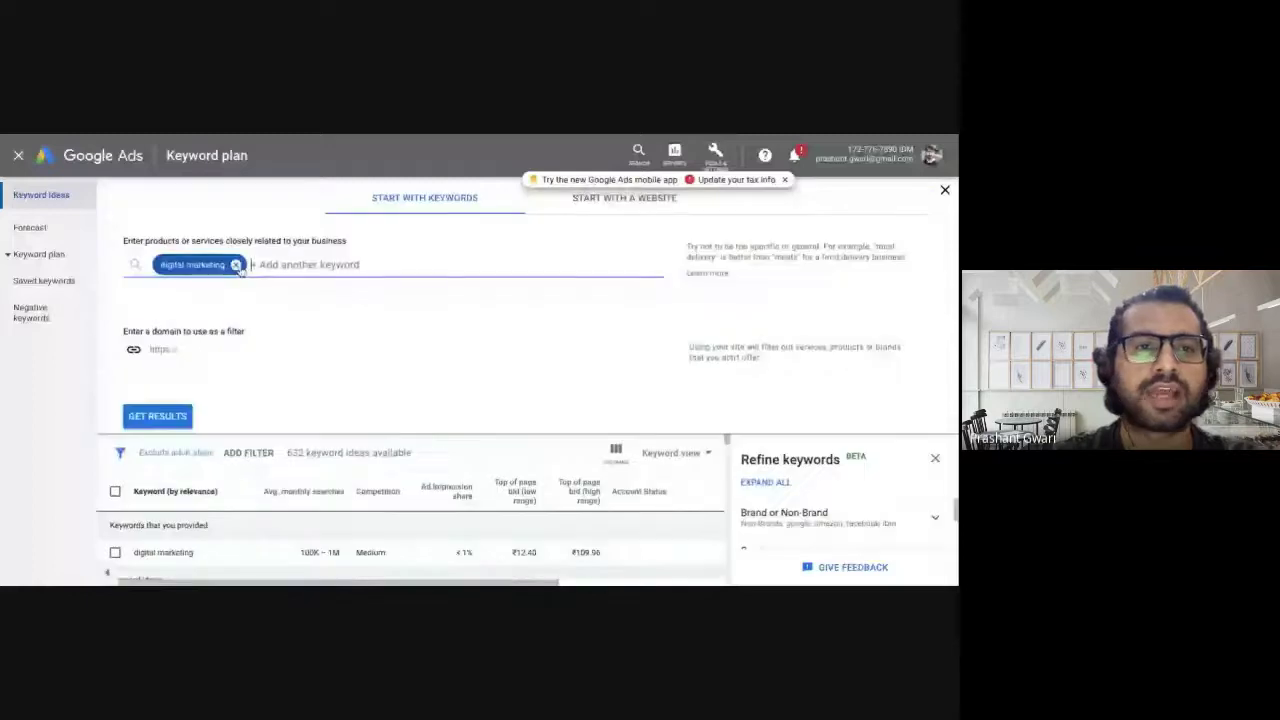
click(238, 264)
text(digita)
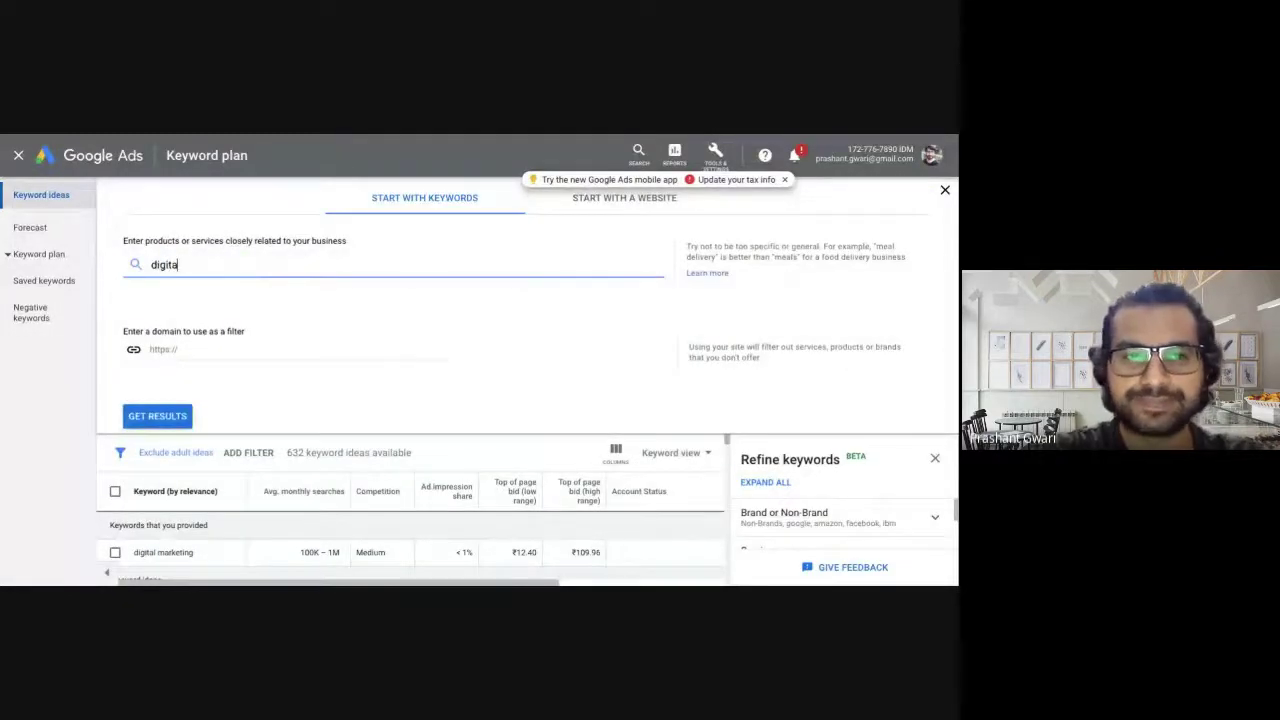
text(l marketi)
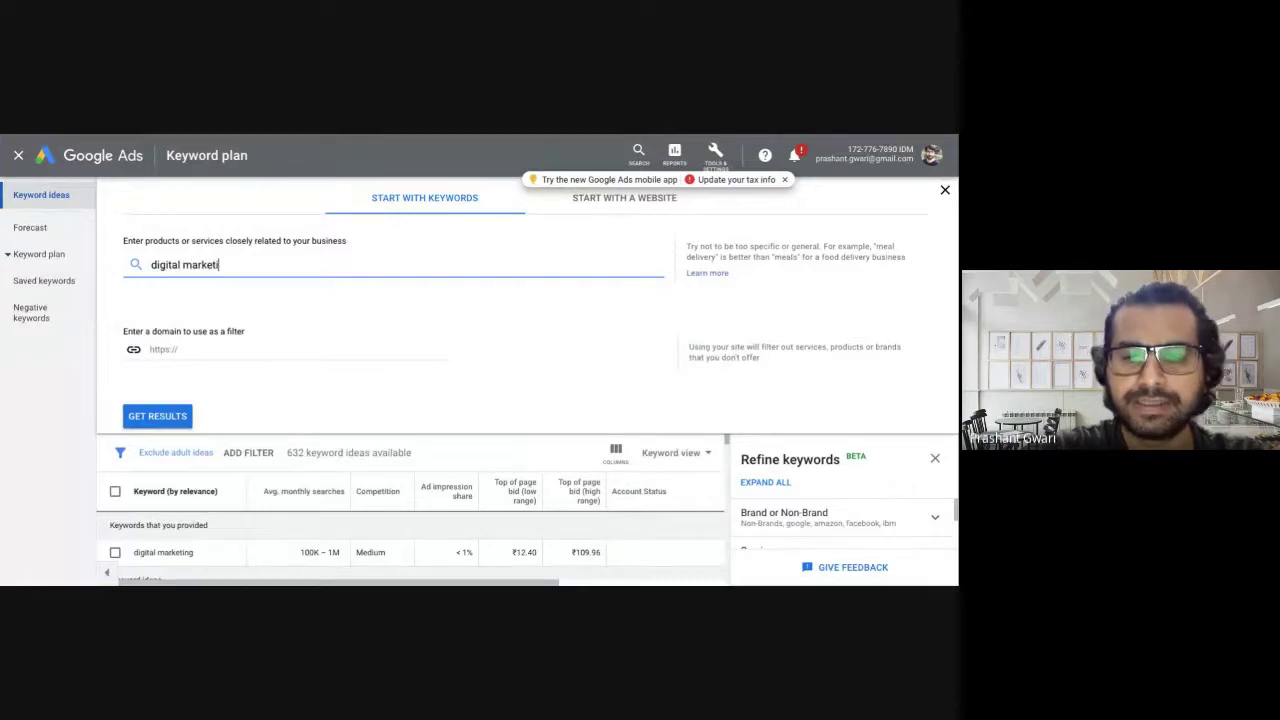
text(ng course)
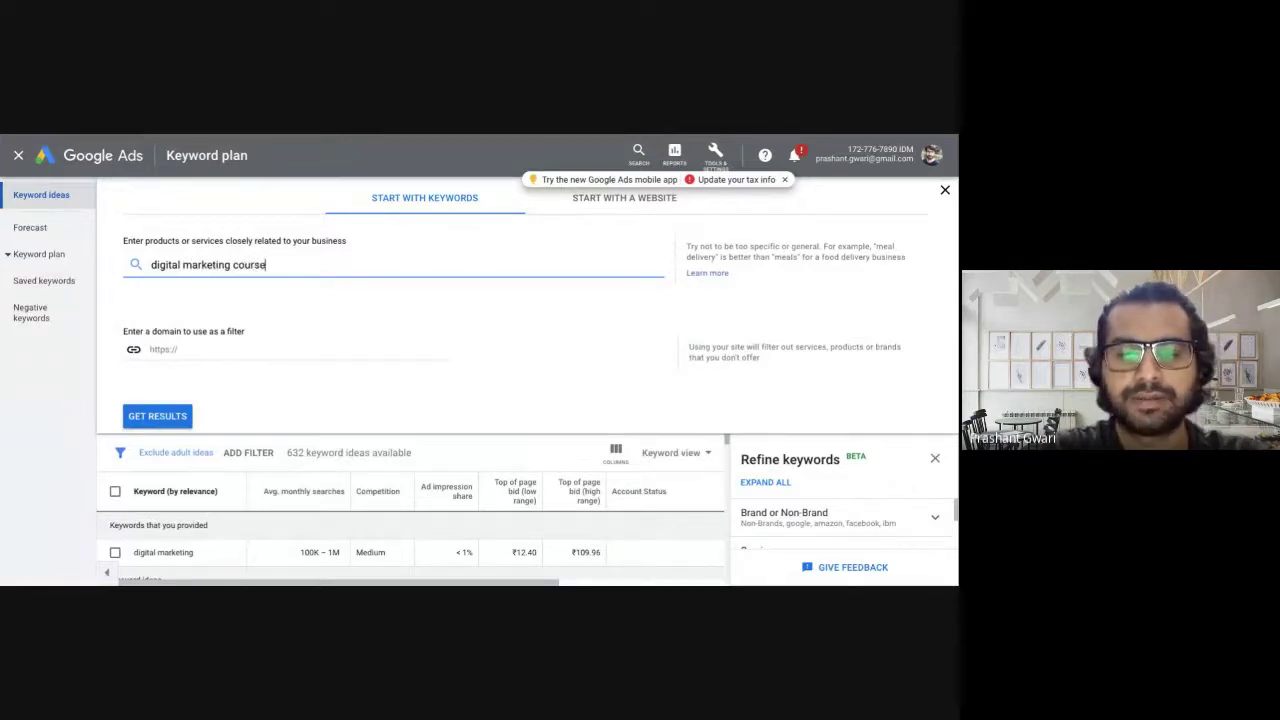
text(s)
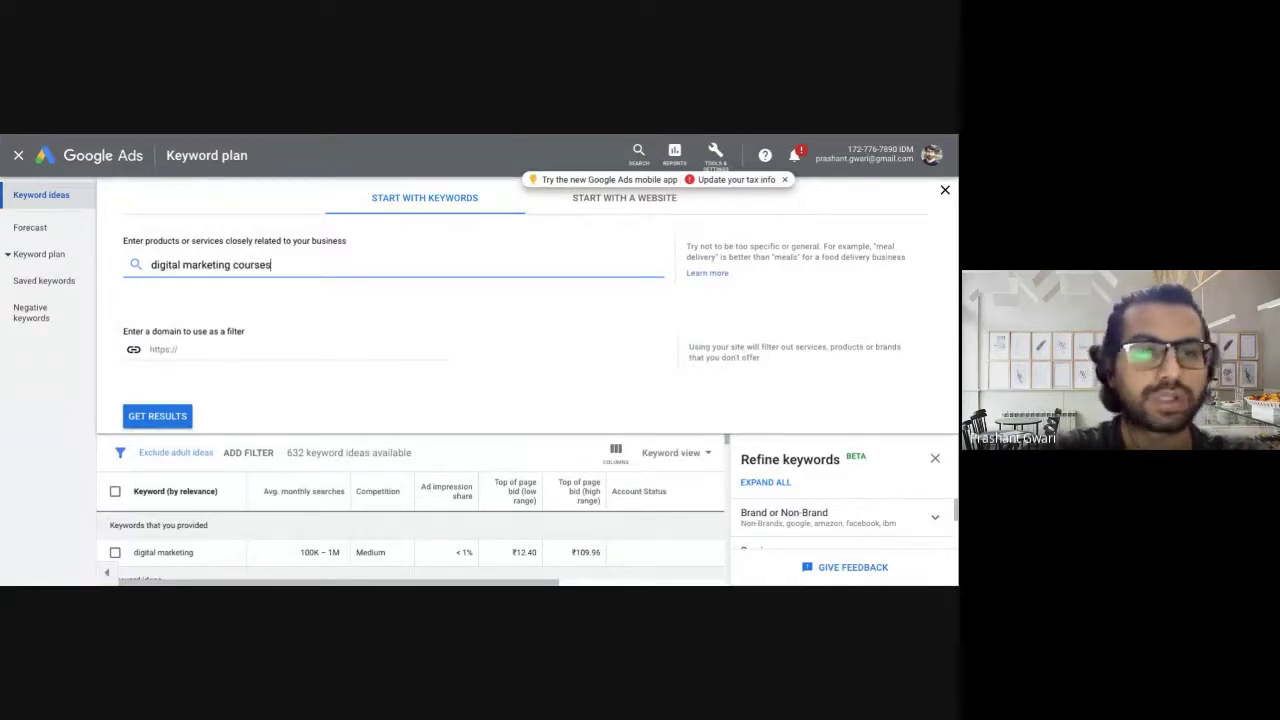
click(158, 417)
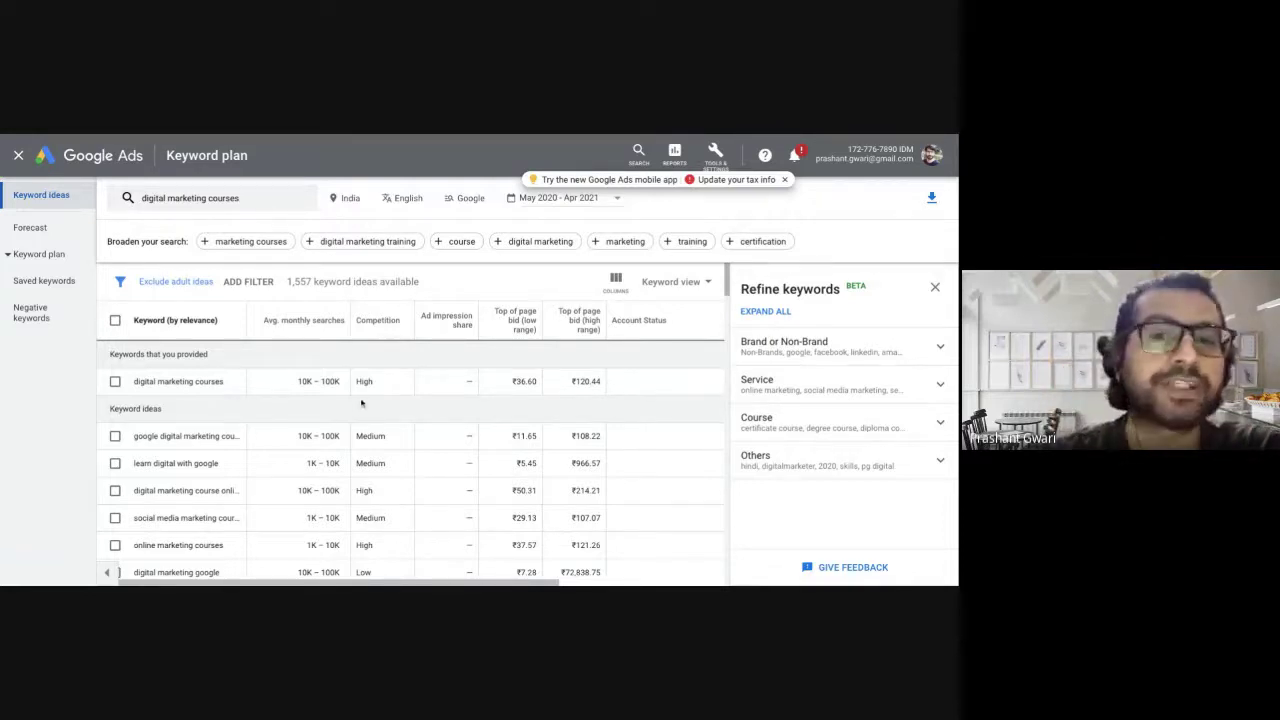
Check the competition level, bid ranges and indexed competition value for "digital marketing courses"
scroll(365, 400, right, 5)
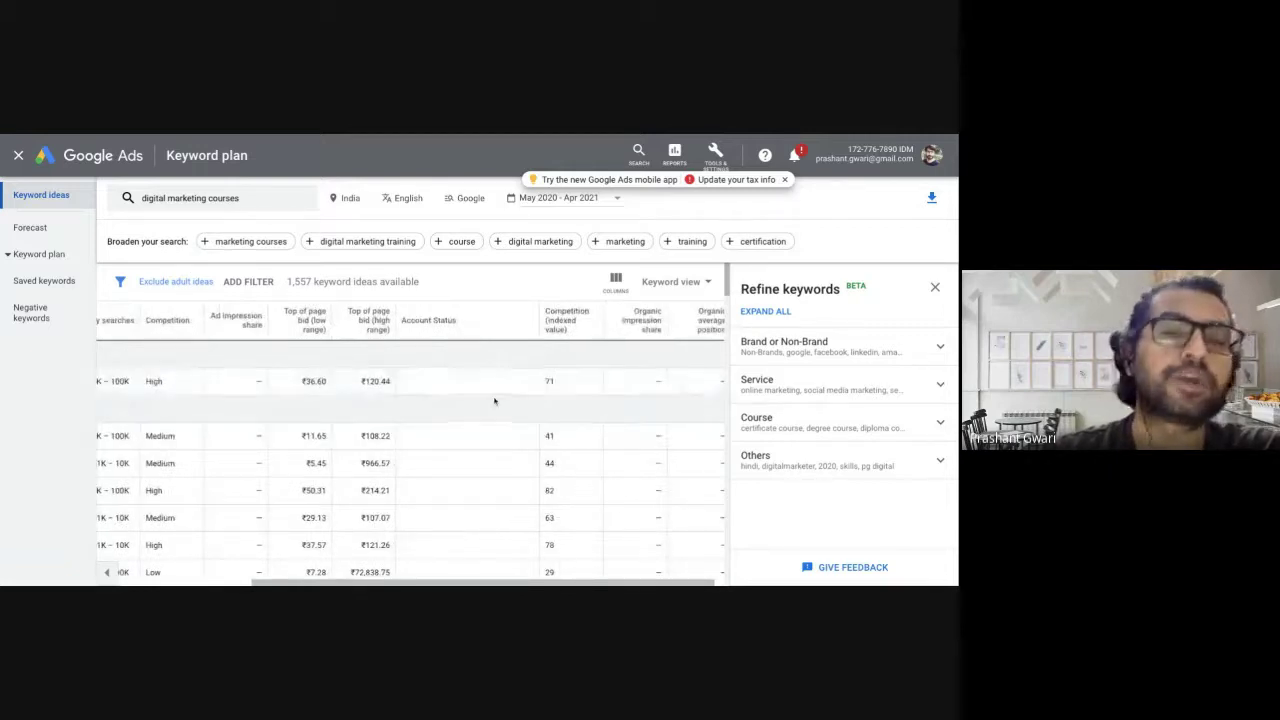
scroll(497, 400, left, 3)
scroll(215, 388, left, 3)
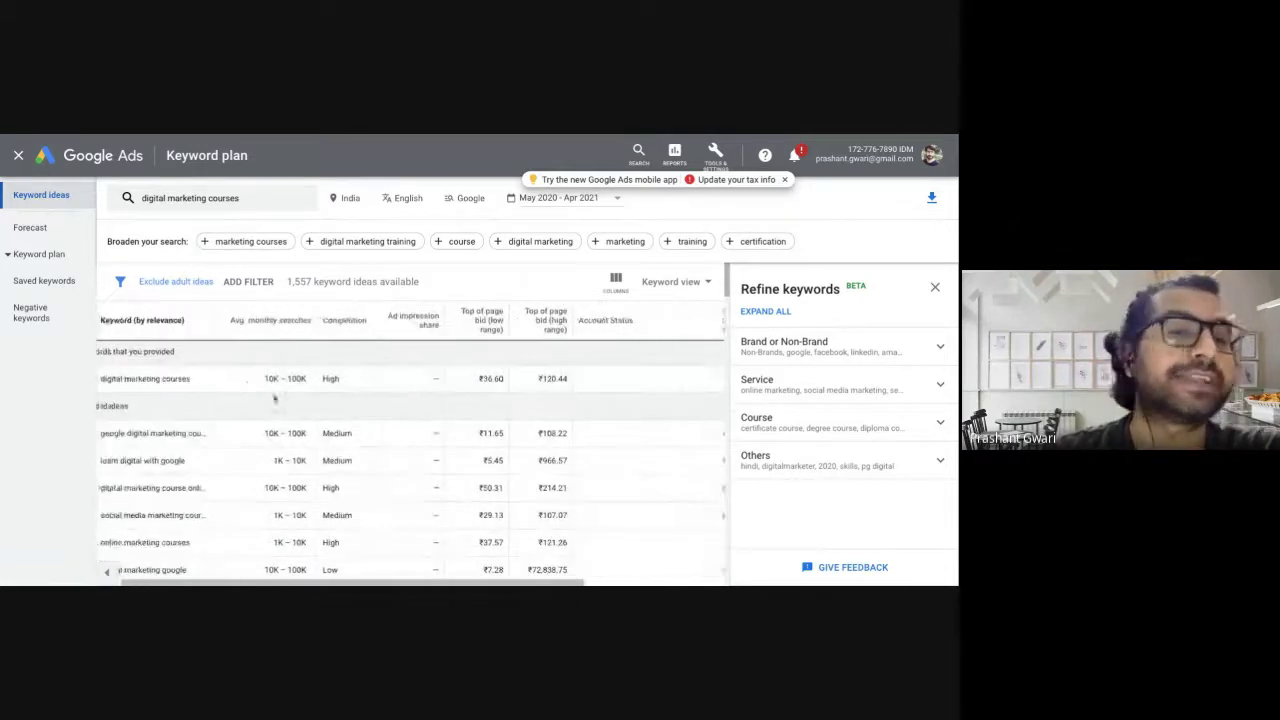
Review the keyword ideas for "digital marketing courses" and compare their monthly searches, competition levels, top-of-page bids and indexed competition values
scroll(366, 394, right, 2)
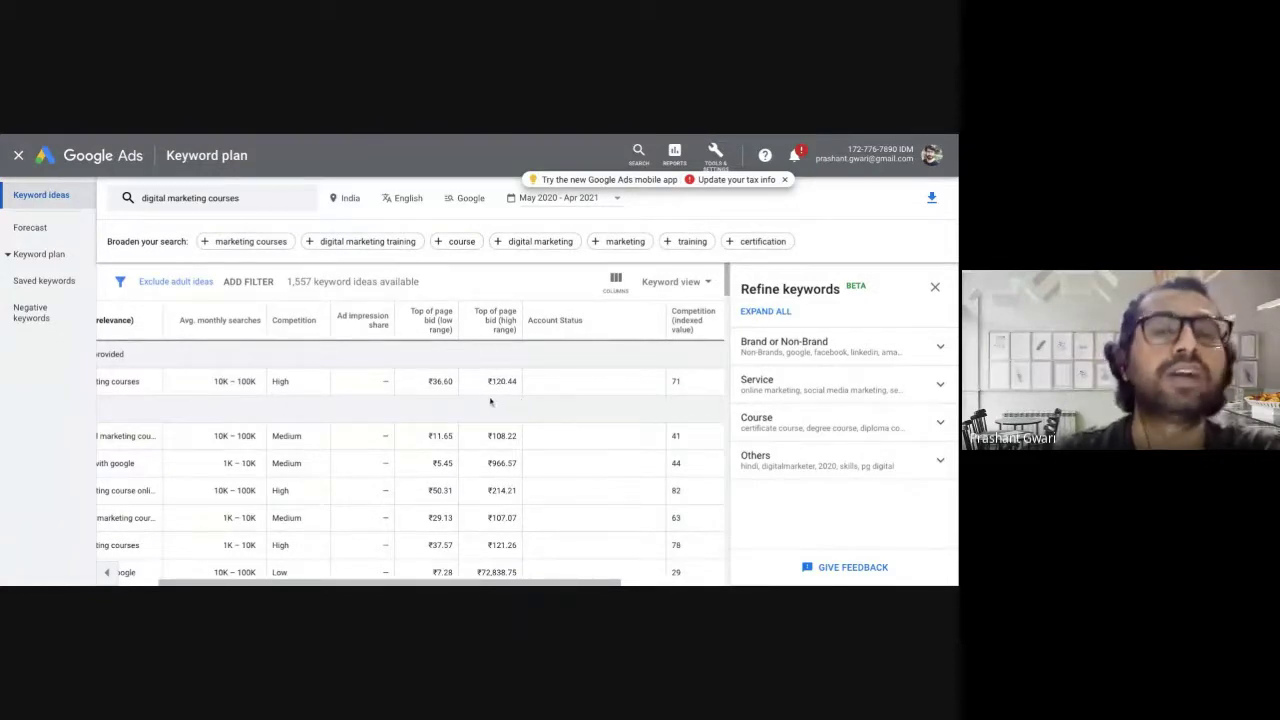
scroll(558, 404, left, 3)
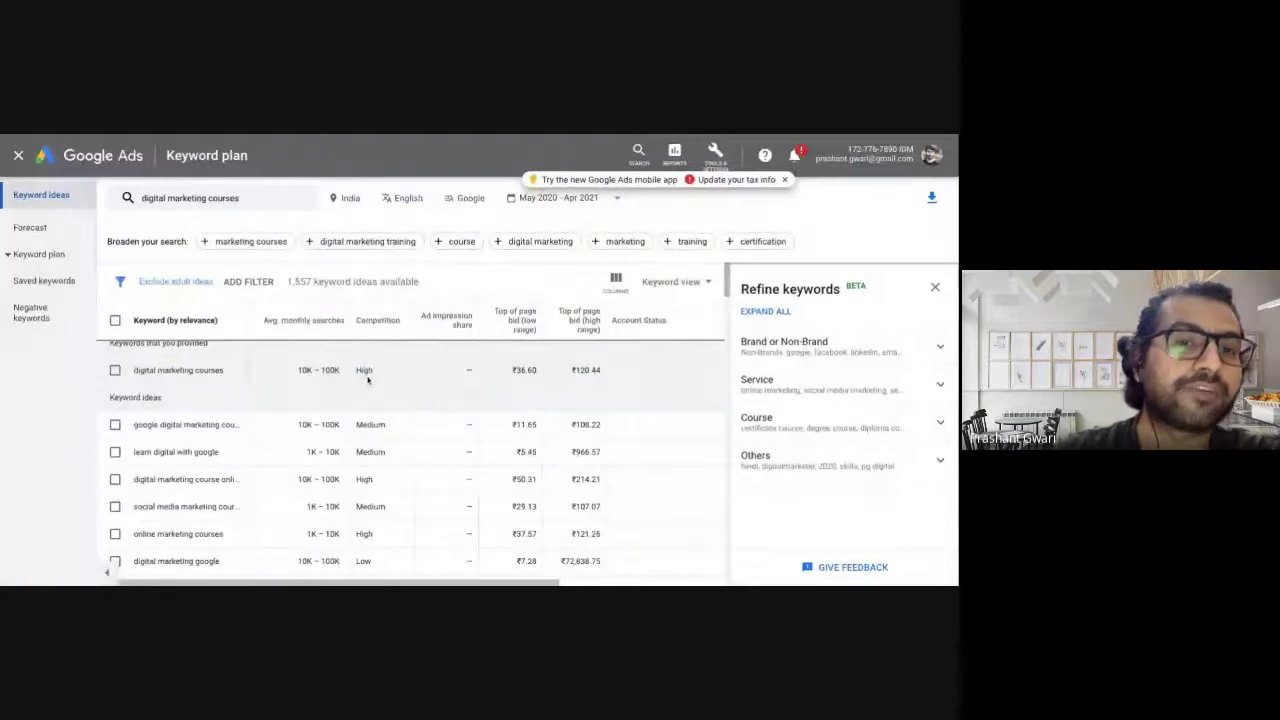
scroll(367, 379, right, 3)
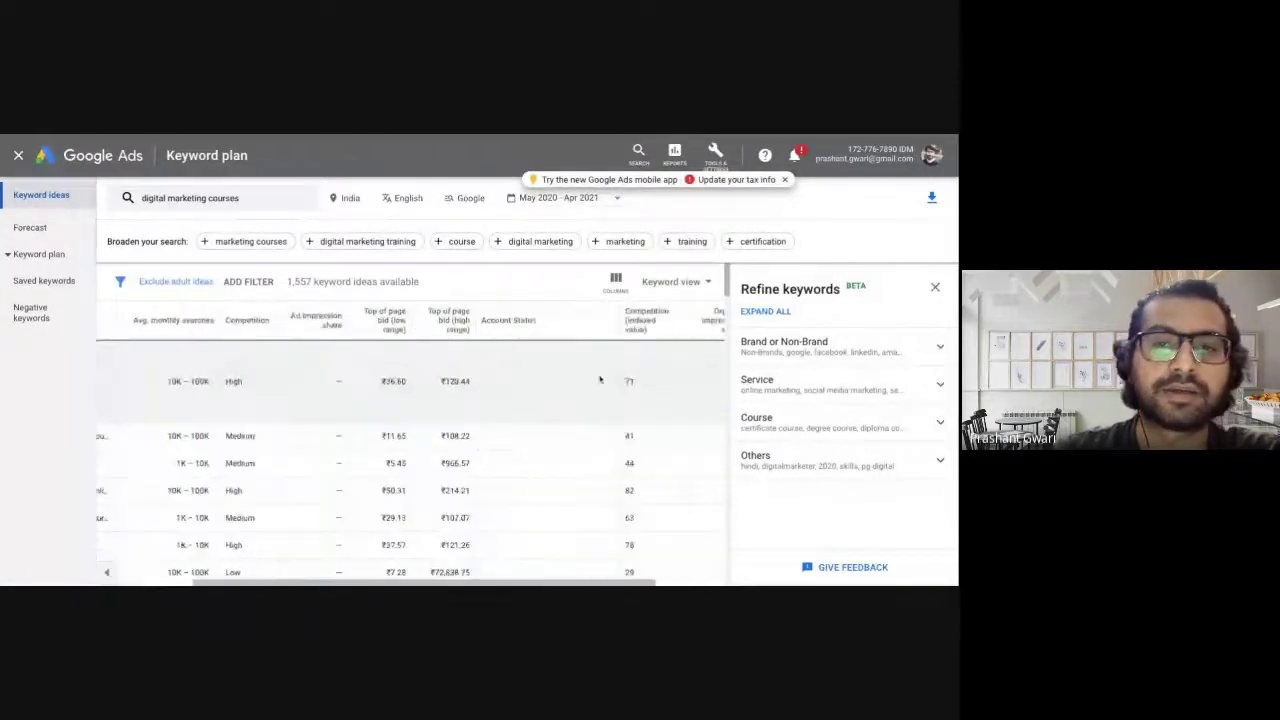
scroll(226, 401, left, 3)
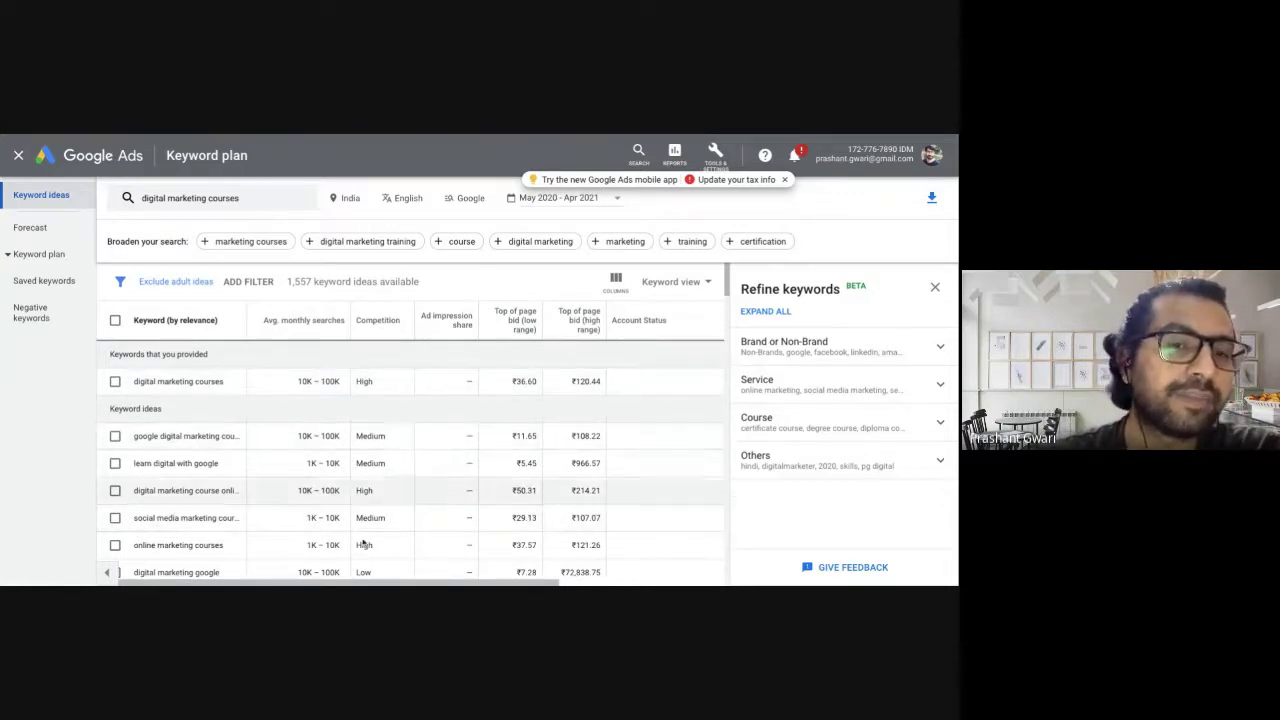
scroll(363, 544, down, 1)
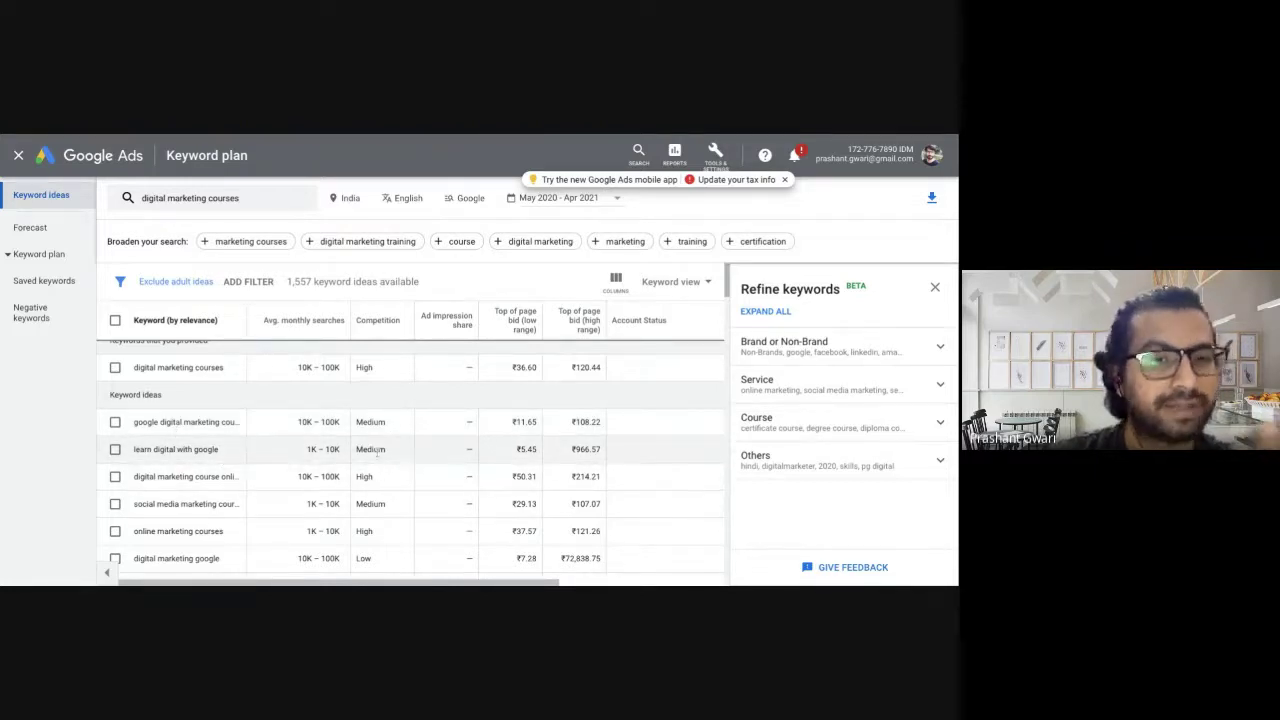
scroll(376, 453, down, 2)
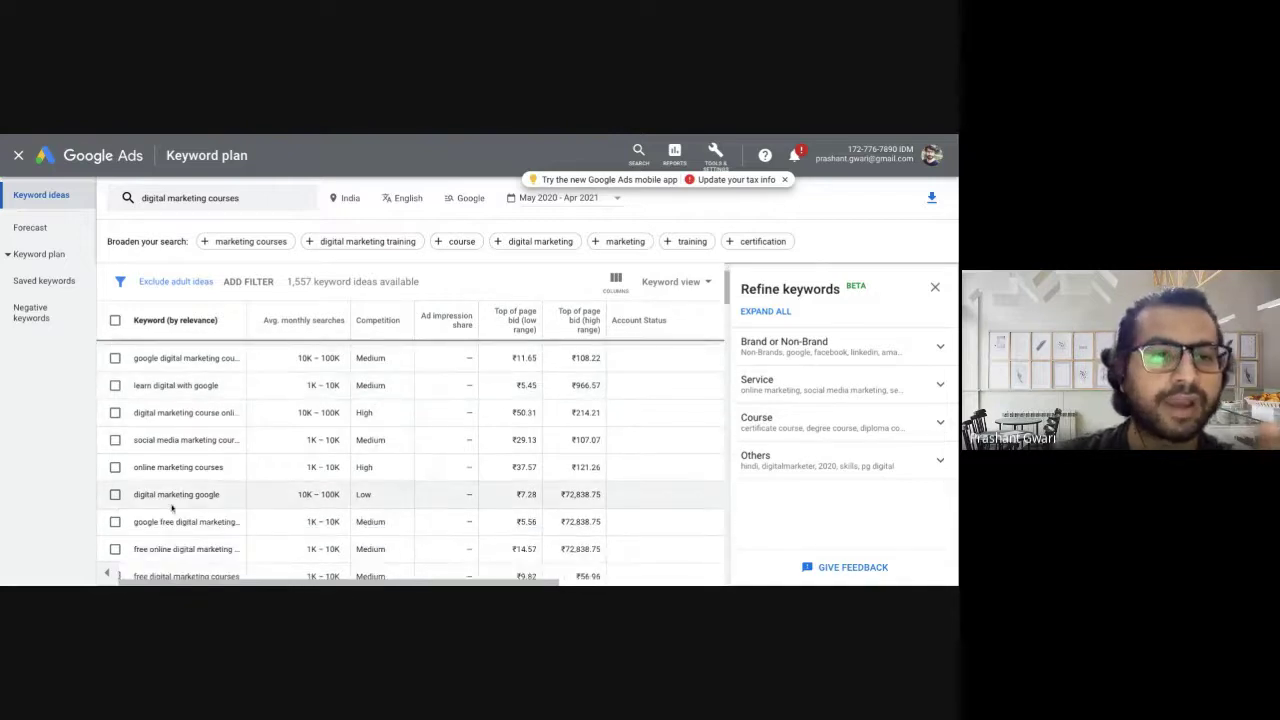
scroll(190, 508, down, 3)
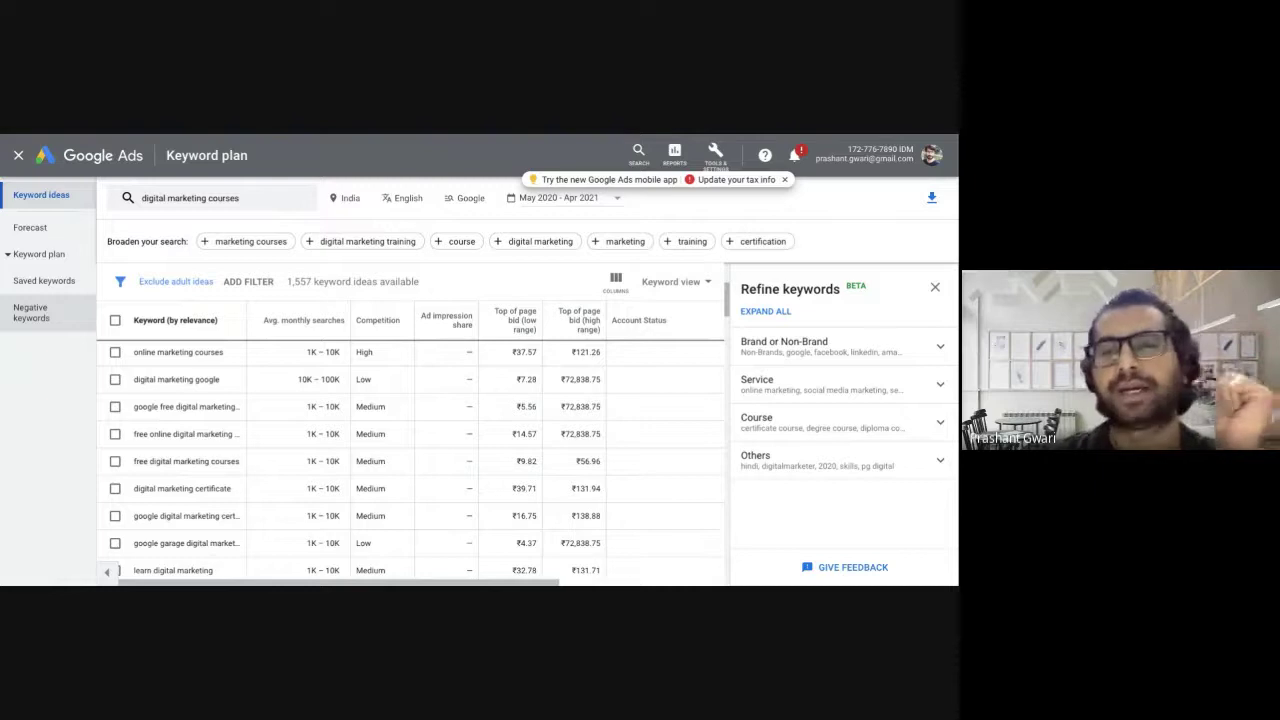
scroll(387, 442, up, 1)
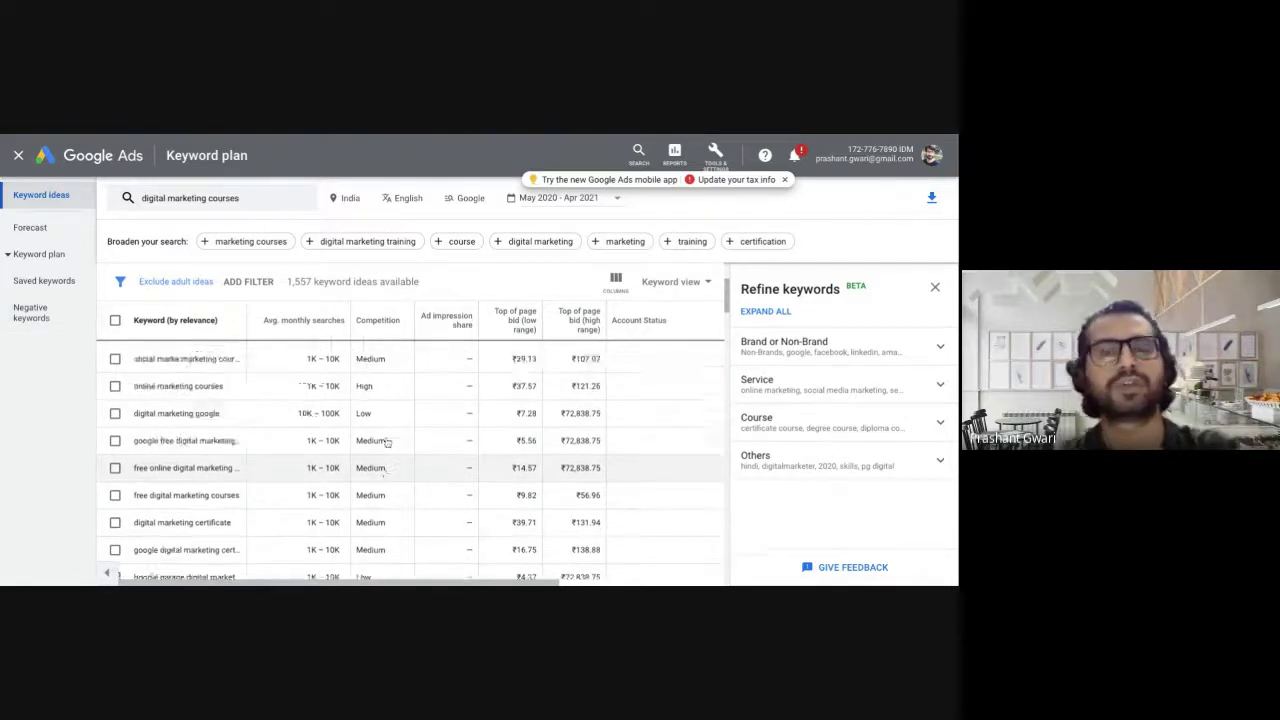
scroll(387, 442, up, 2)
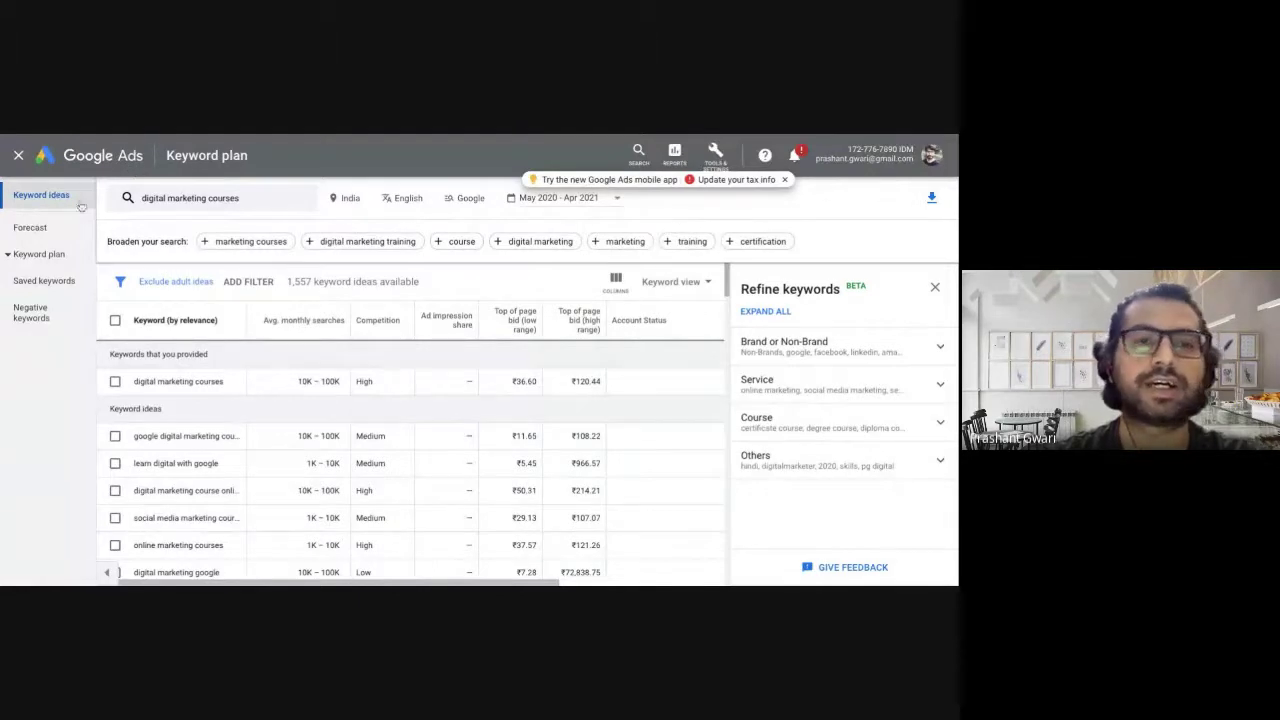
Close the keyword plan and view both ways to discover new keywords, starting with a website and starting with keywords
click(18, 158)
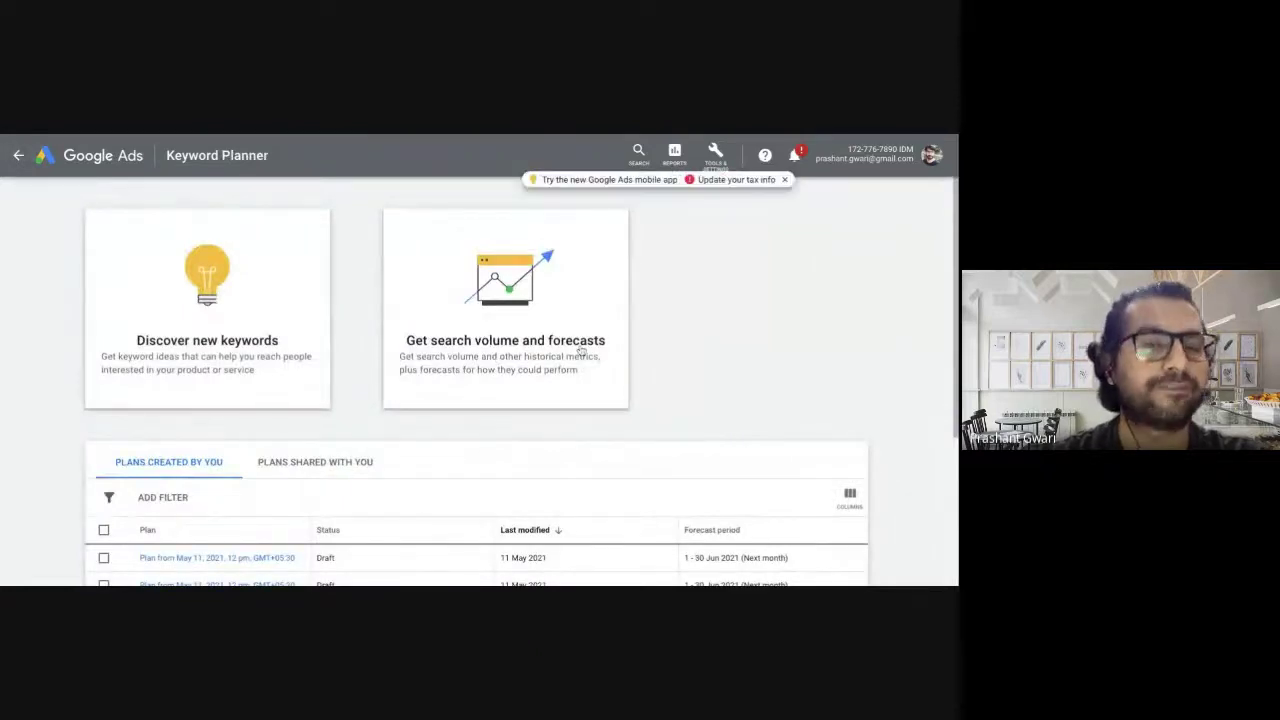
click(233, 307)
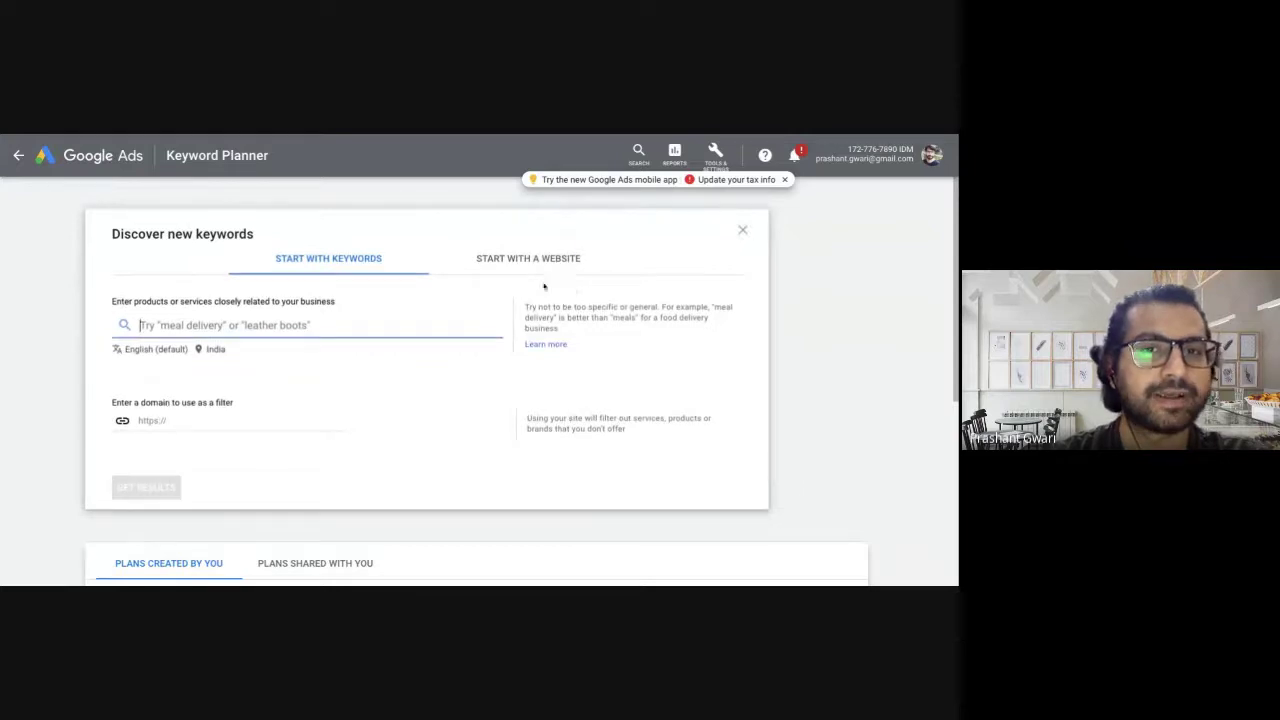
click(525, 277)
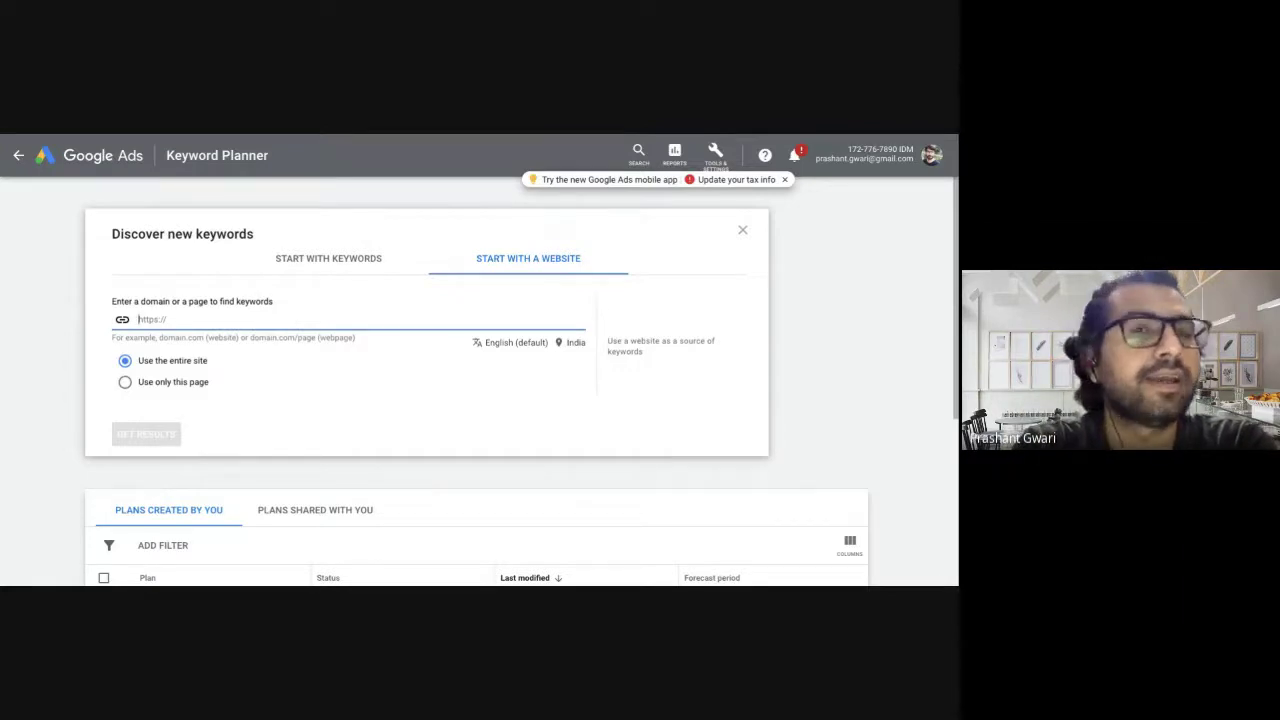
click(310, 262)
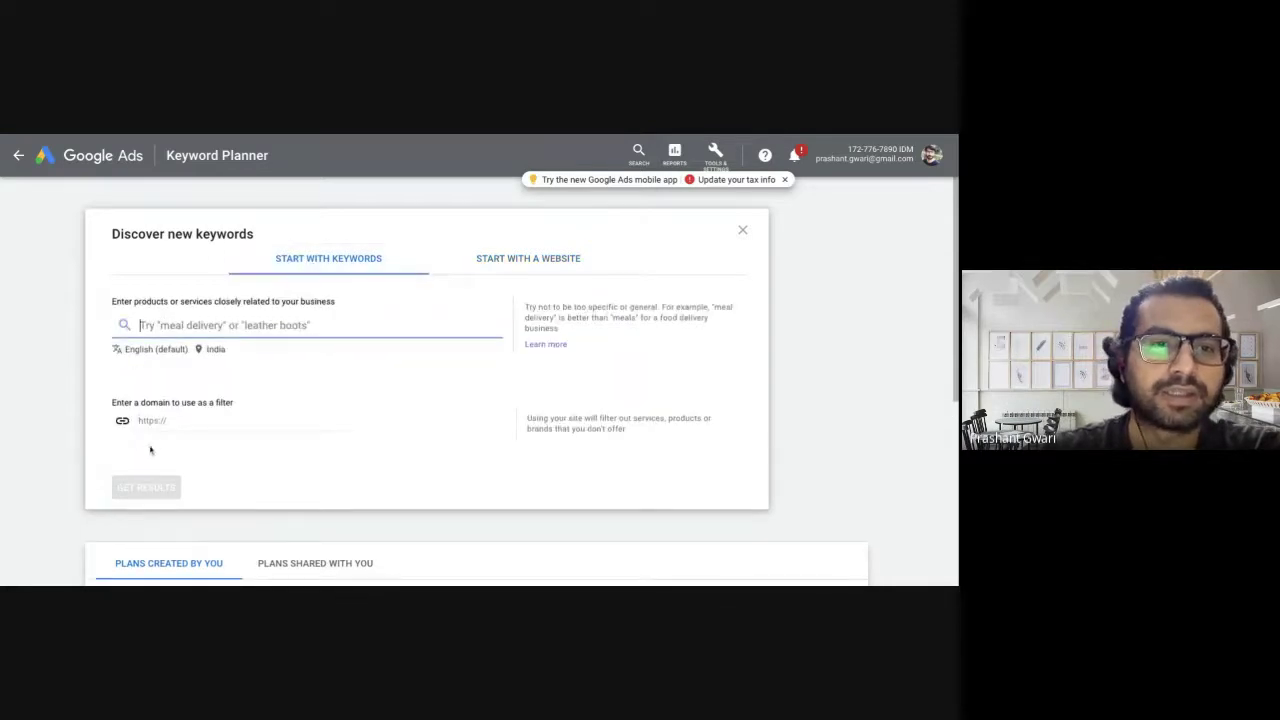
Leave Keyword Planner for the All campaigns overview and display the available planning tools
click(20, 159)
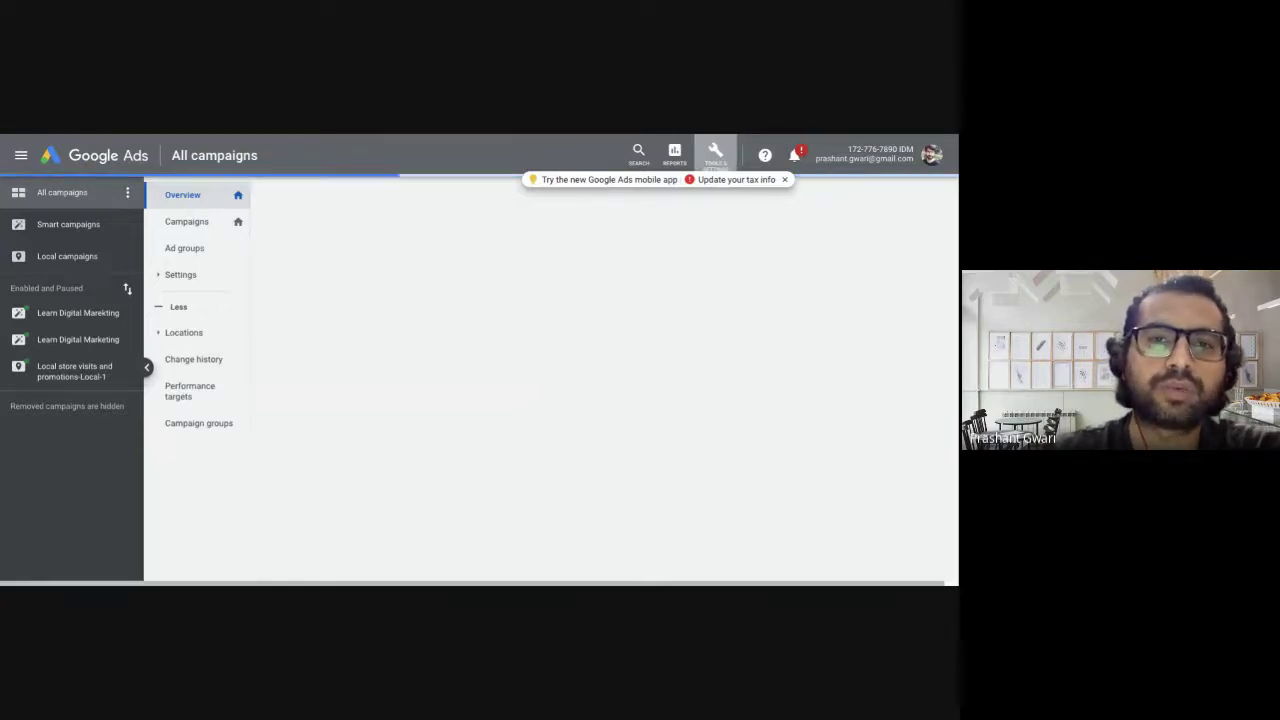
click(718, 155)
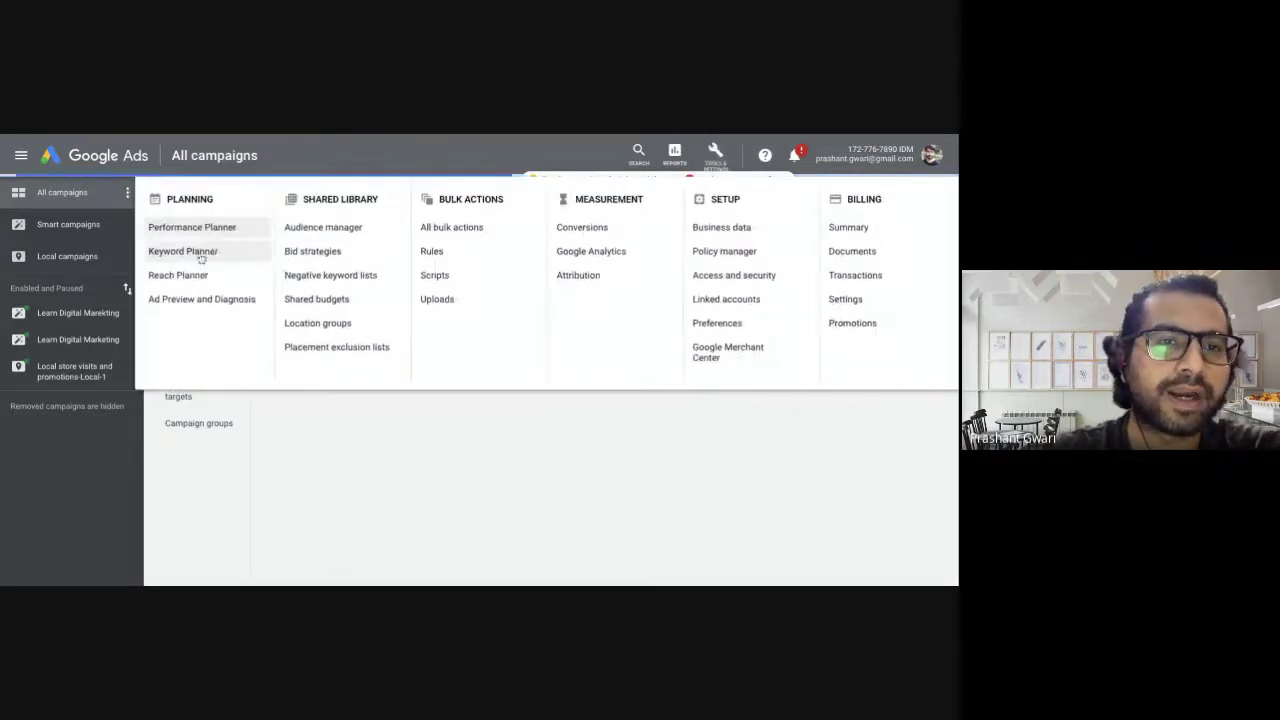